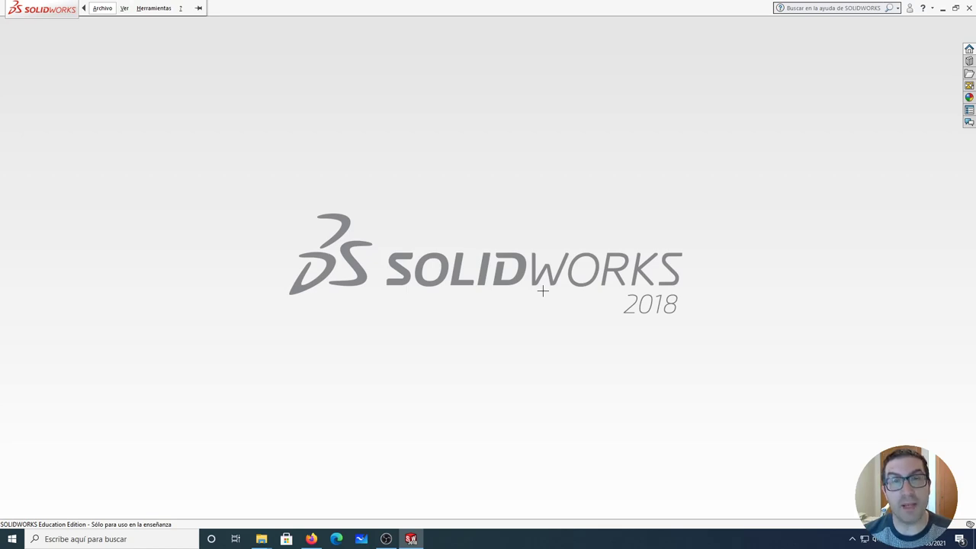
- Open goku.dxf from Descargas > DYOR_DXF_SolidWorks > DXF > FDM3mm > DYOR > Goku
click(103, 8)
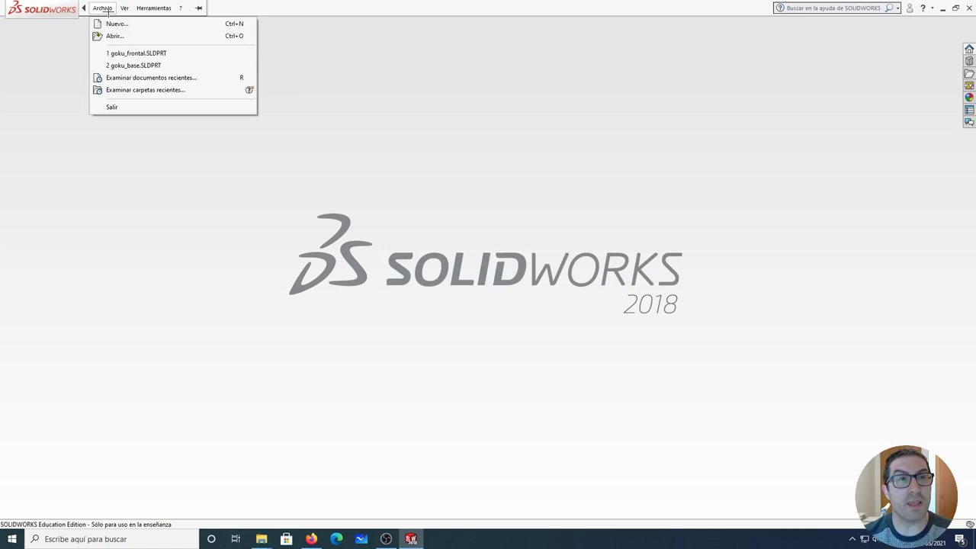
click(109, 36)
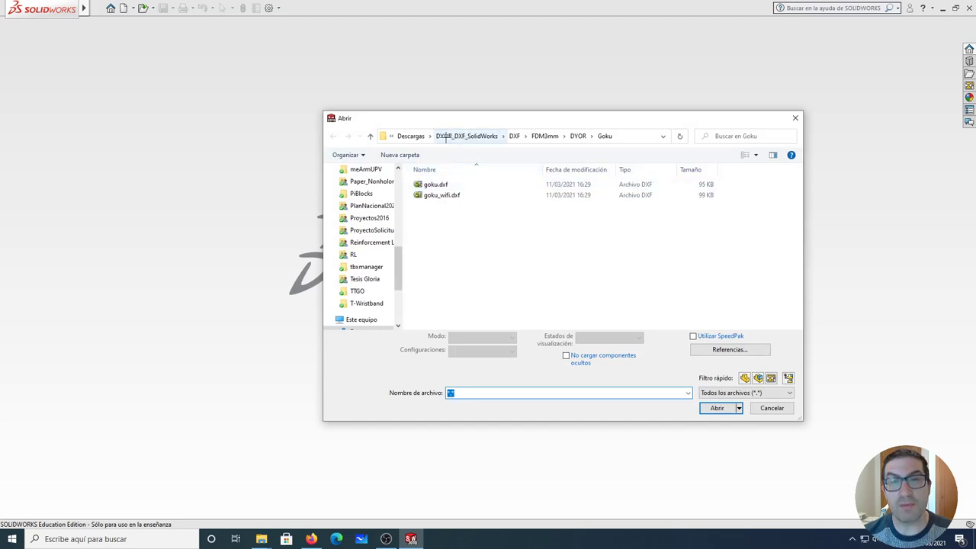
click(452, 138)
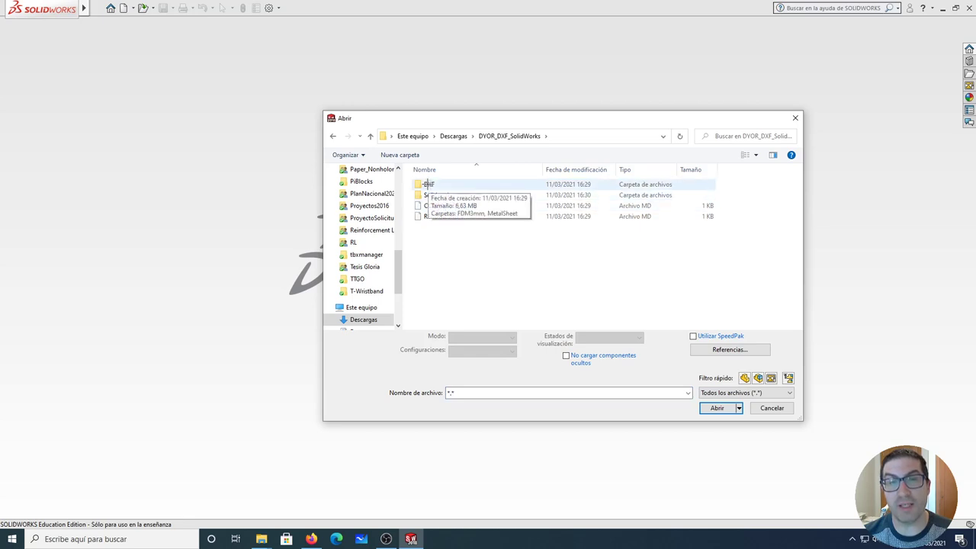
double_click(427, 184)
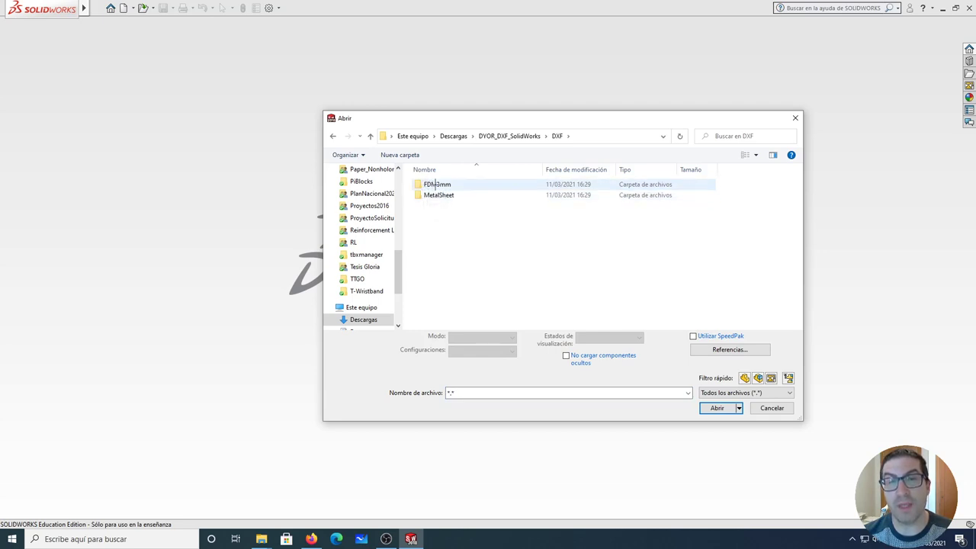
double_click(435, 184)
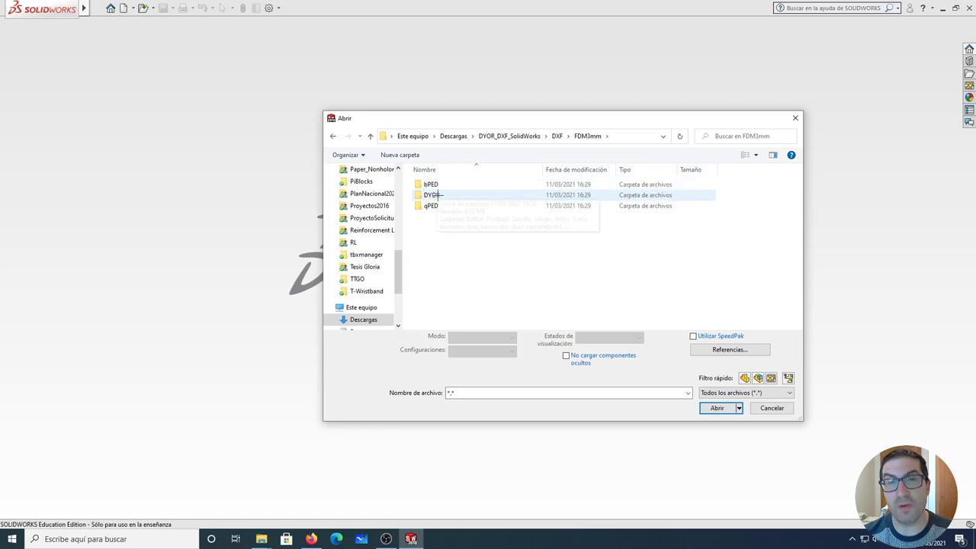
double_click(429, 196)
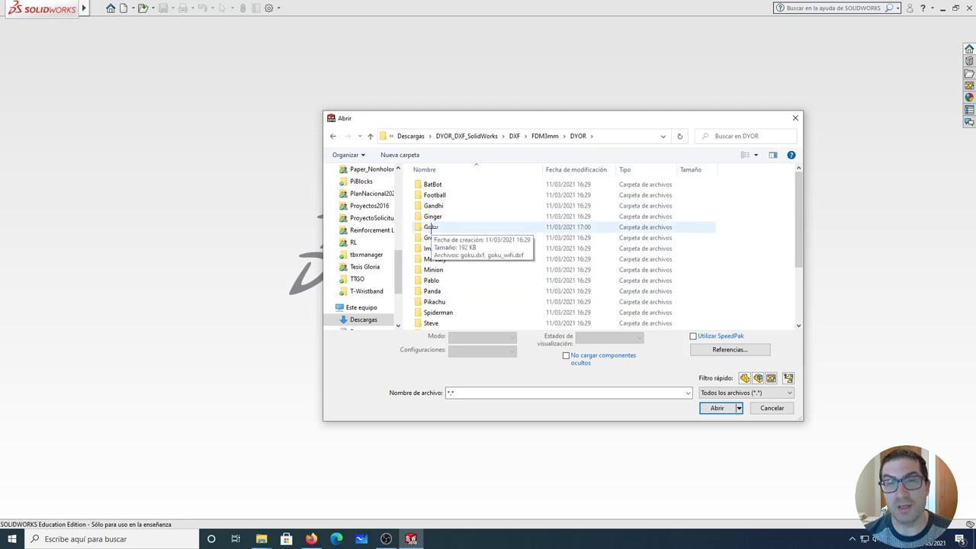
double_click(429, 228)
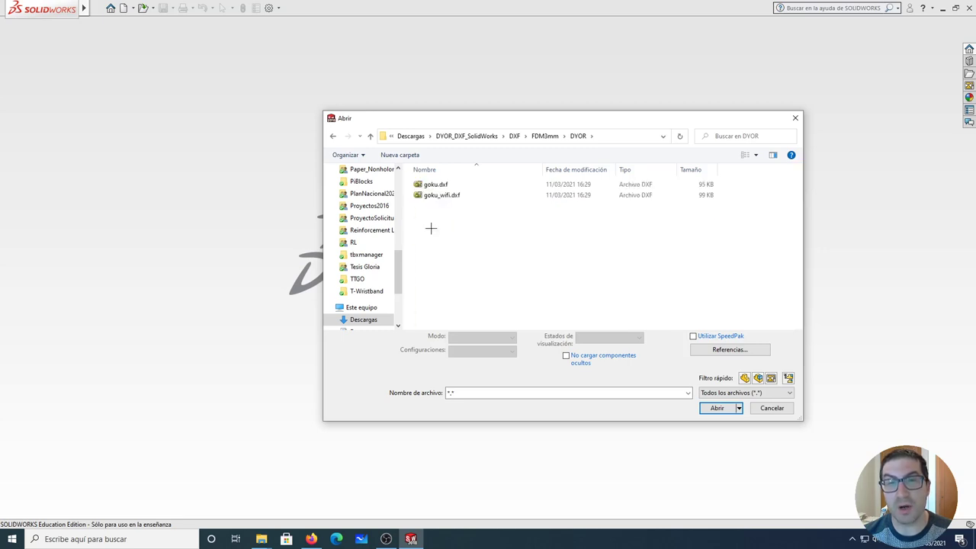
double_click(433, 184)
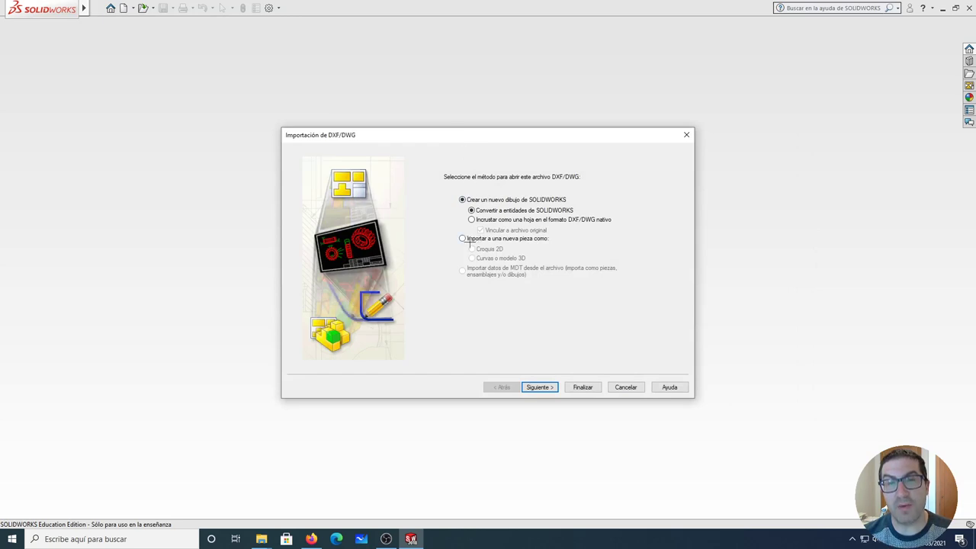
- Import goku.dxf into a new part as a Croquis 2D, excluding the grabado linea medio and 0 layers
click(468, 239)
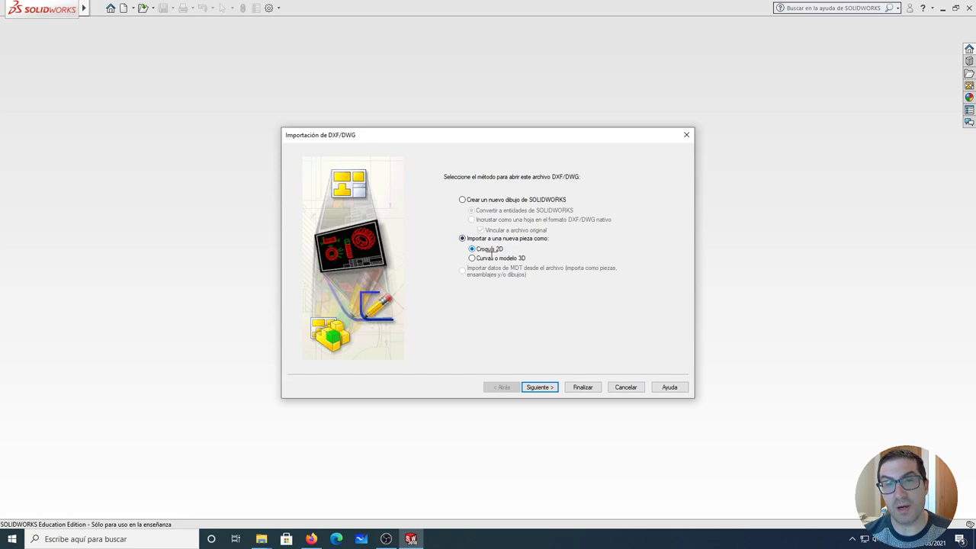
click(539, 387)
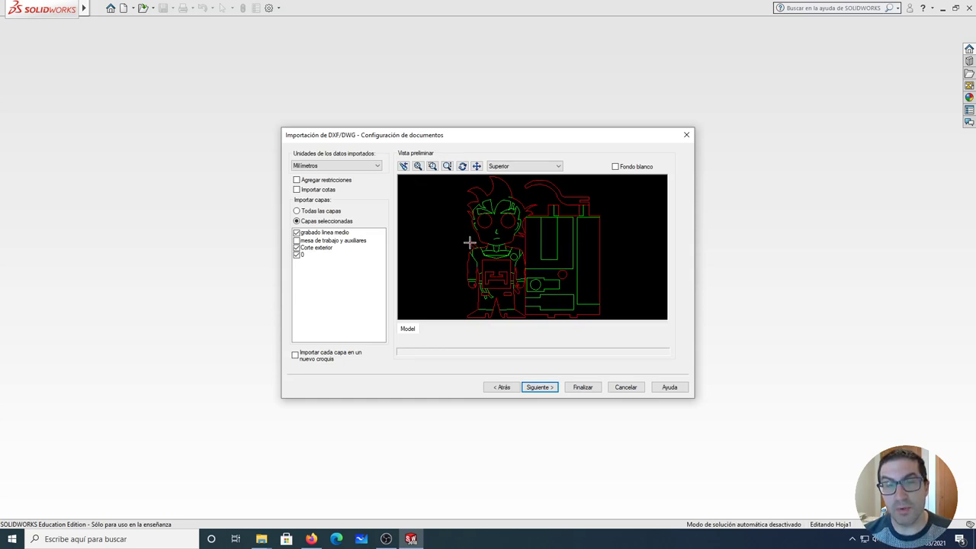
click(296, 232)
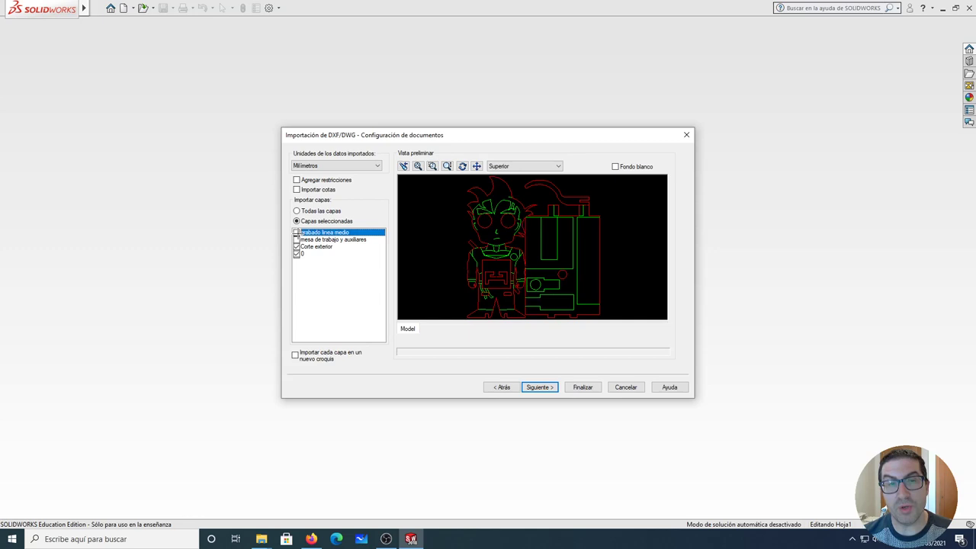
click(296, 254)
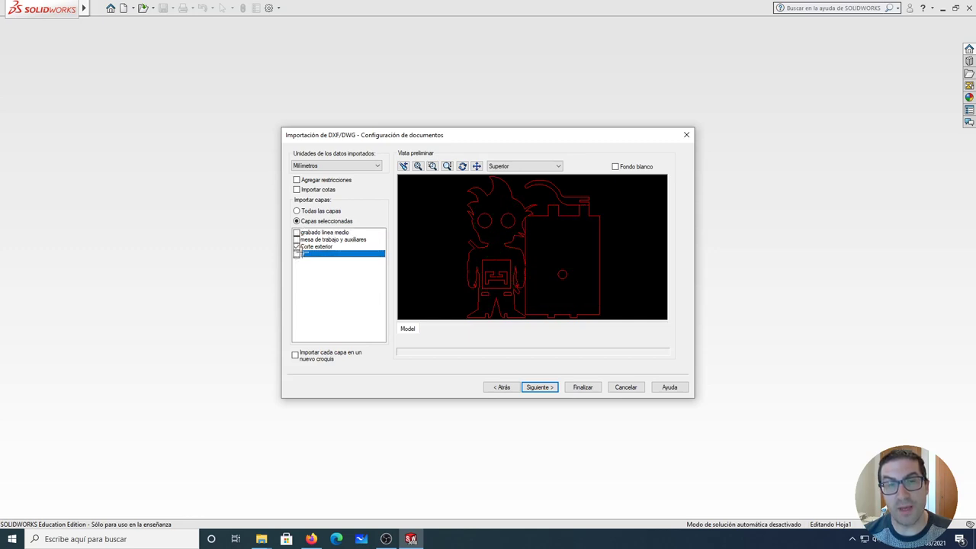
click(296, 246)
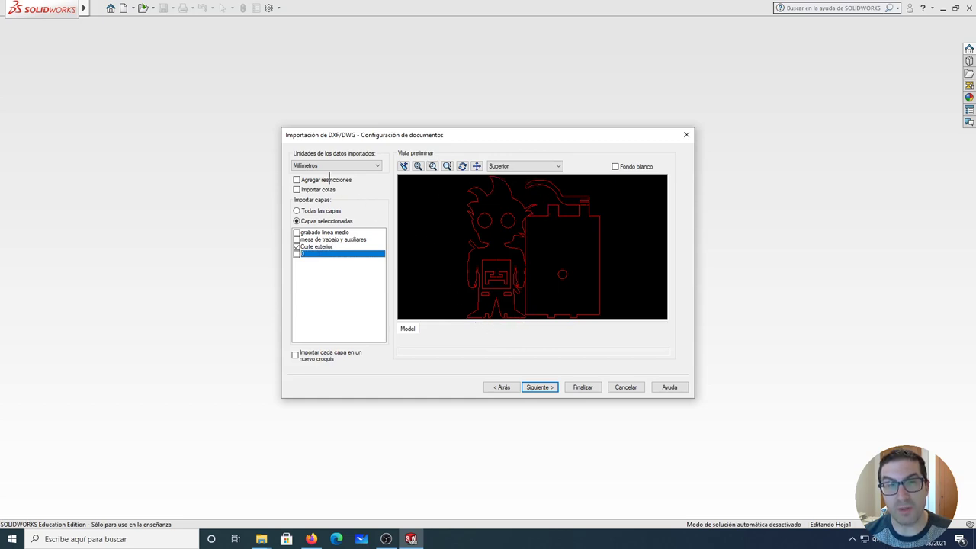
click(540, 387)
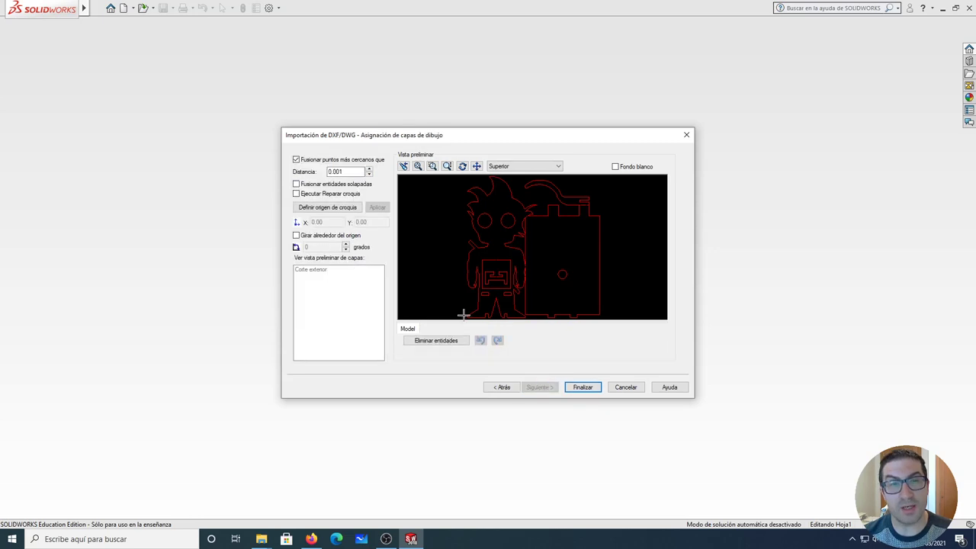
click(577, 386)
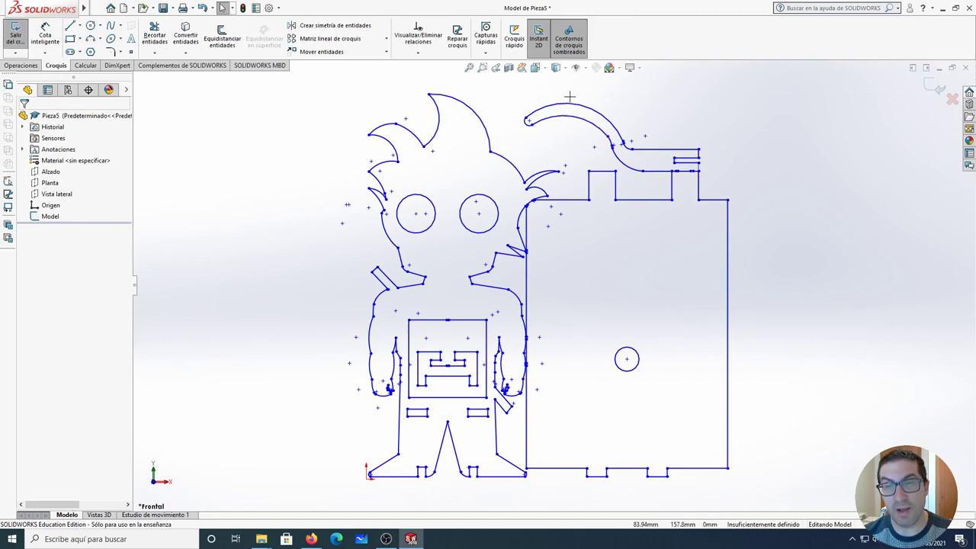
- Delete the box outline beside Goku and its leftover right-side and bottom lines
mouse_move(568, 97)
mouse_down()
mouse_move(762, 501)
mouse_move(760, 492)
mouse_up()
key(Delete)
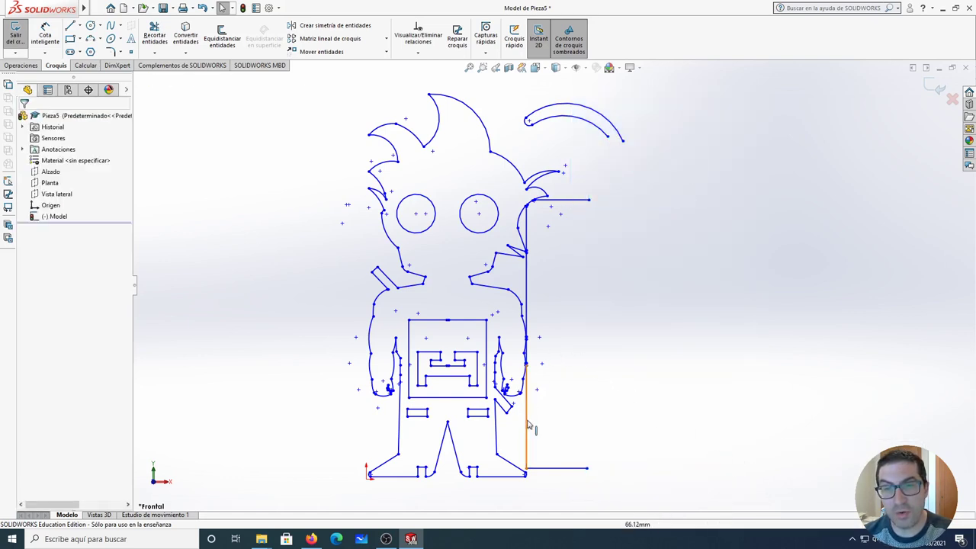
click(528, 427)
key(Delete)
click(562, 468)
key(Delete)
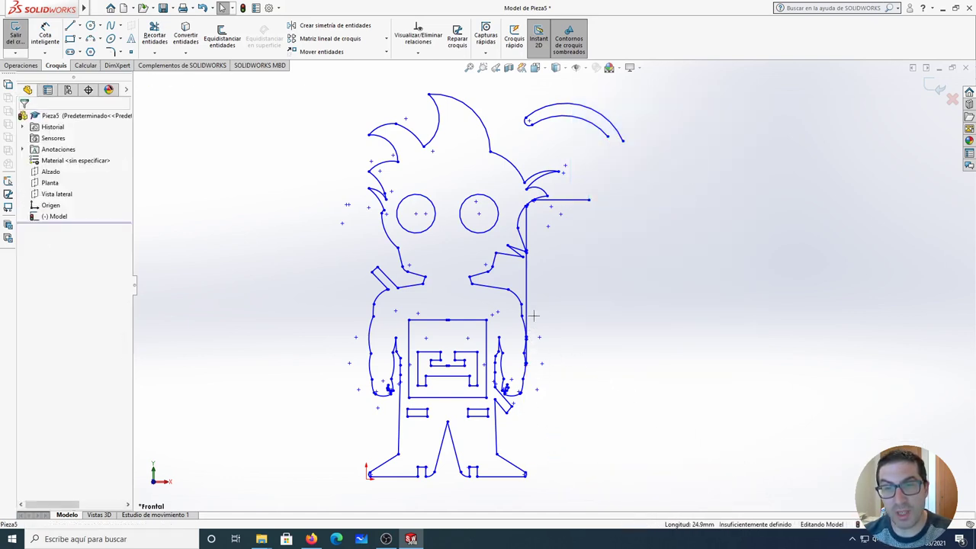
- Delete the remaining stray vertical segments and the short horizontal line by the hair
click(527, 305)
key(Delete)
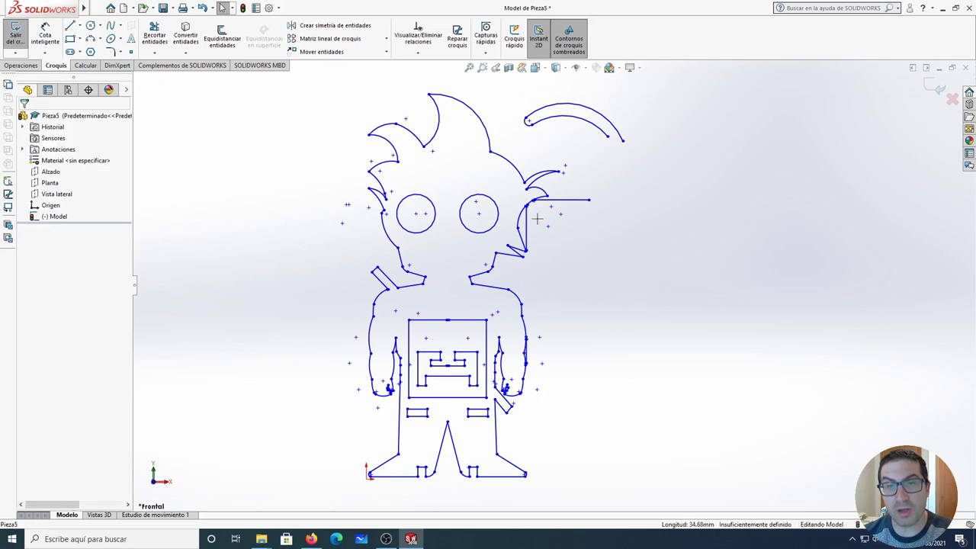
click(532, 221)
key(Delete)
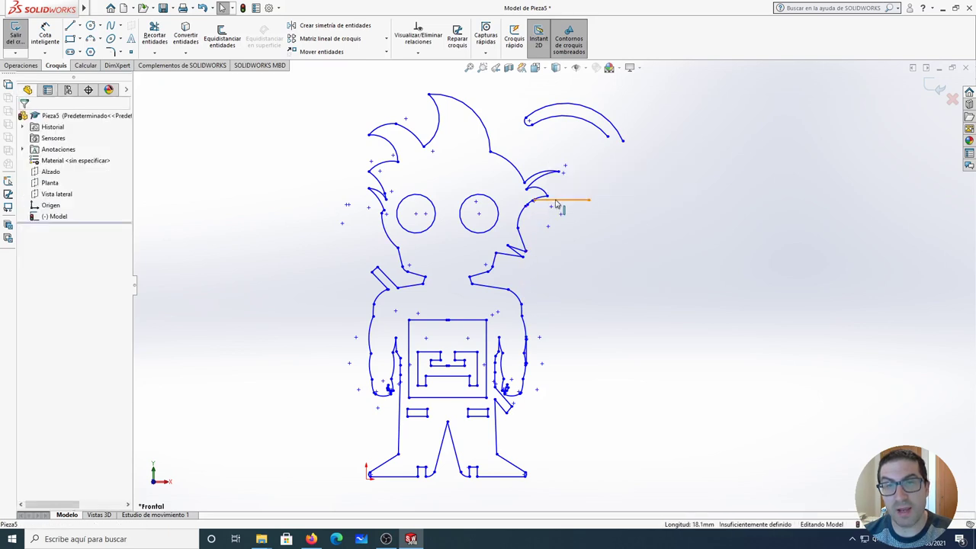
click(555, 199)
key(Delete)
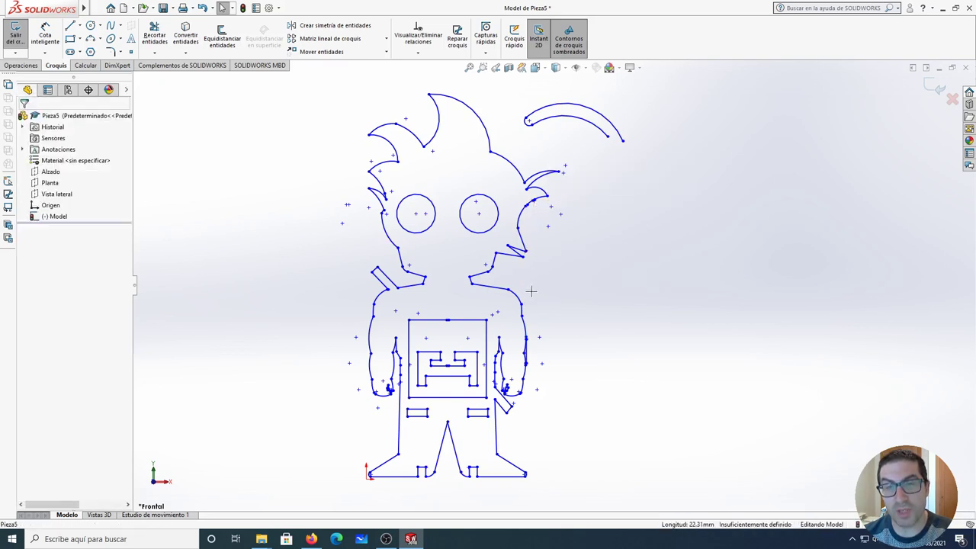
click(526, 347)
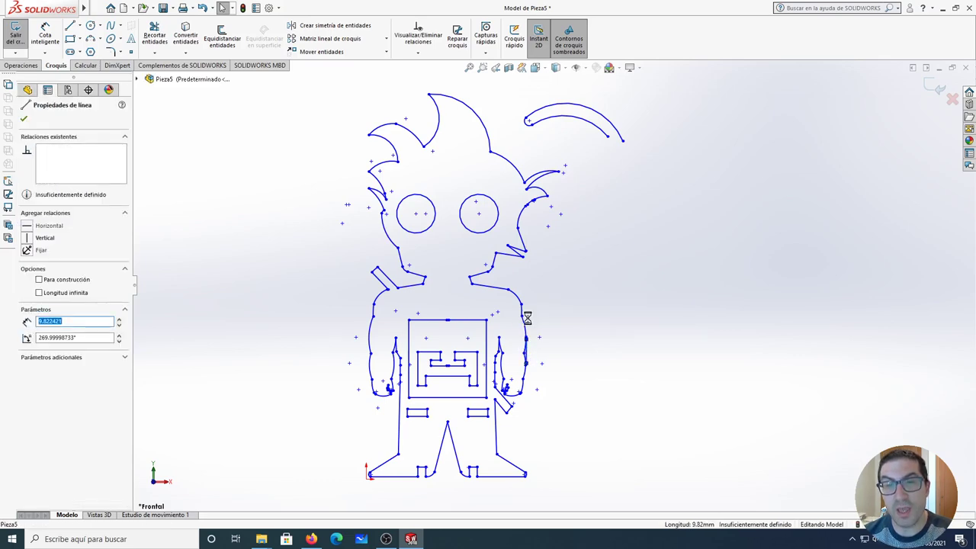
- Delete the curved arc above Goku's hair
key(Escape)
scroll(525, 339, up, 3)
scroll(525, 333, down, 3)
scroll(524, 333, down, 5)
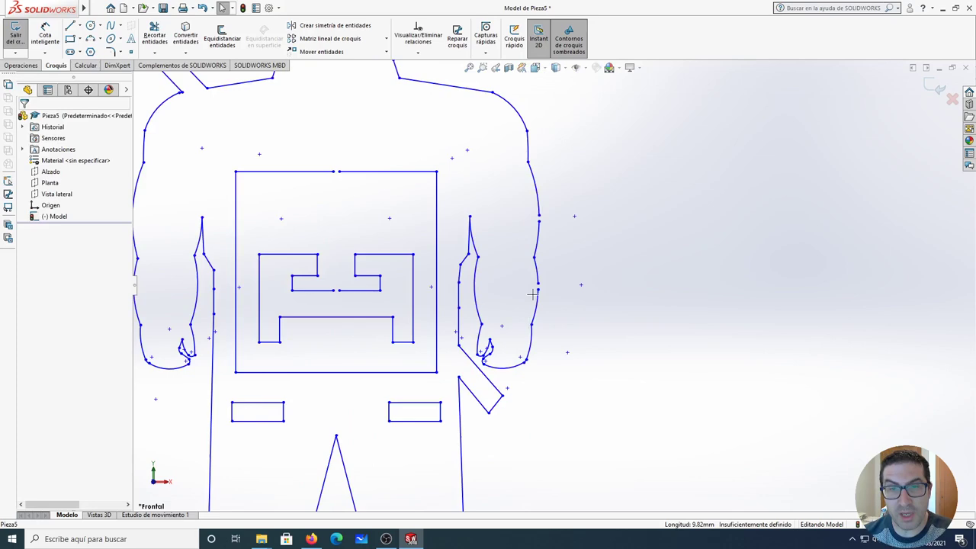
scroll(546, 288, up, 1)
scroll(547, 287, down, 1)
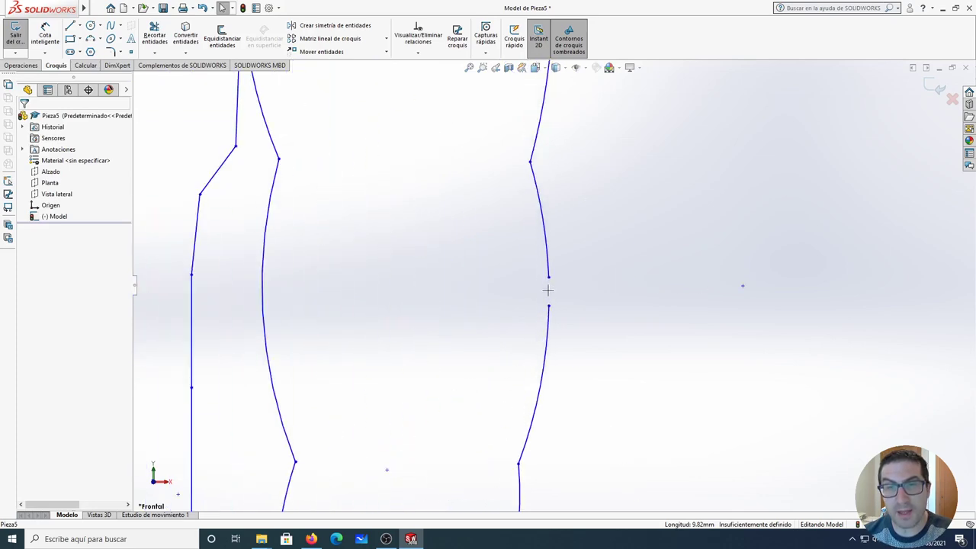
scroll(551, 279, up, 8)
scroll(581, 164, up, 3)
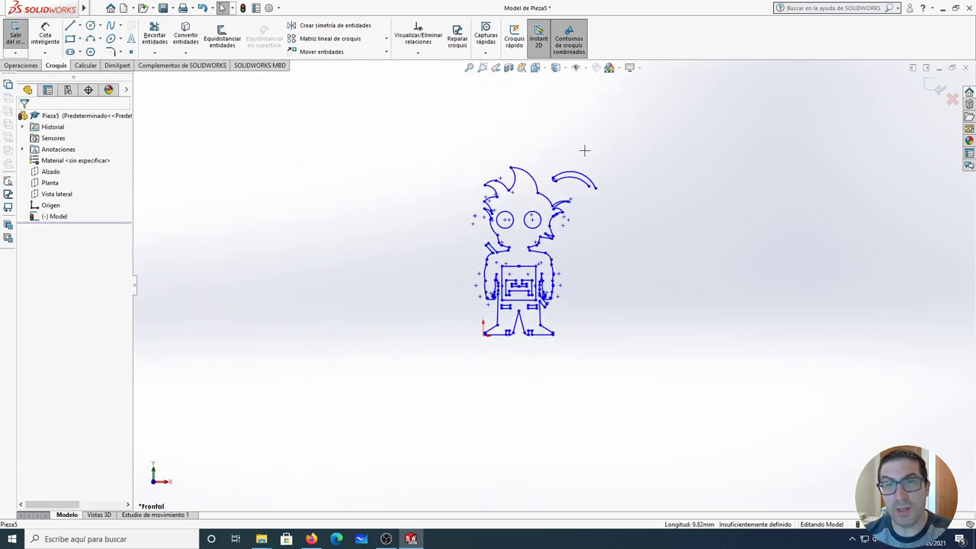
scroll(581, 151, down, 7)
drag(497, 196, 685, 269)
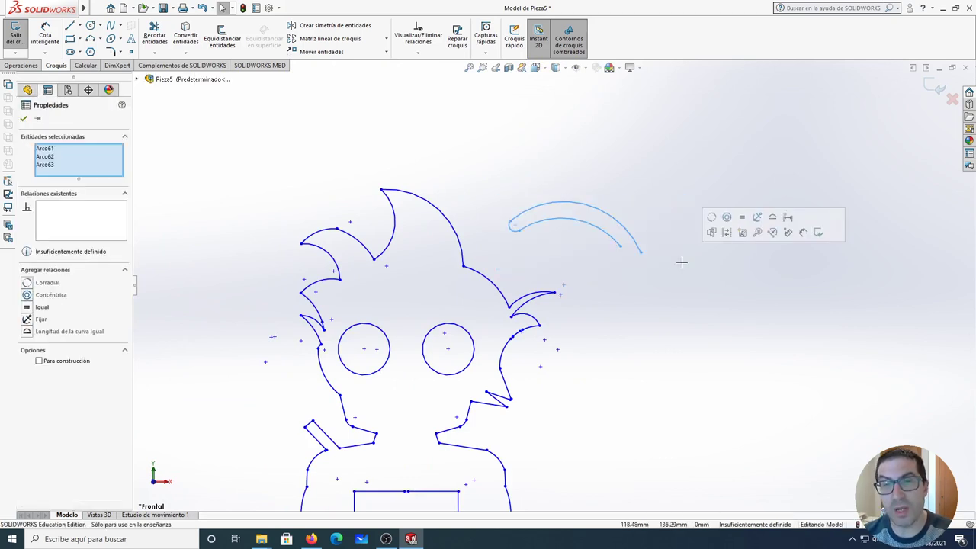
key(Delete)
- Delete the maze lines inside the chest square
scroll(513, 379, up, 4)
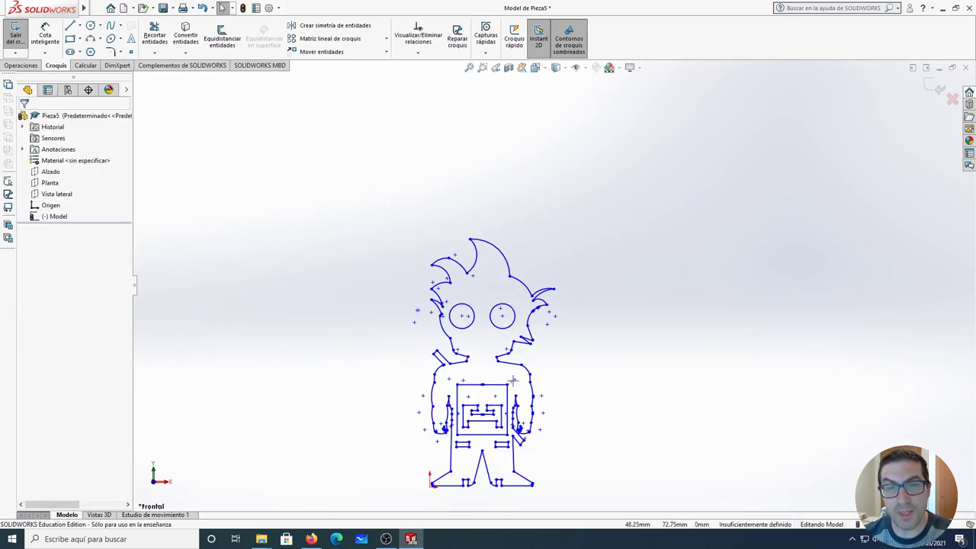
scroll(513, 379, down, 4)
drag(444, 356, 540, 421)
key(Delete)
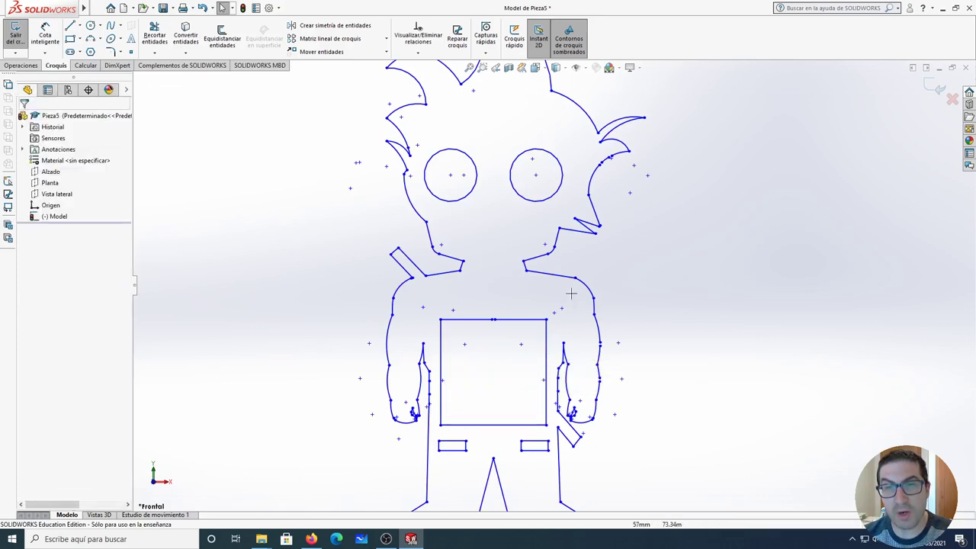
scroll(603, 414, down, 8)
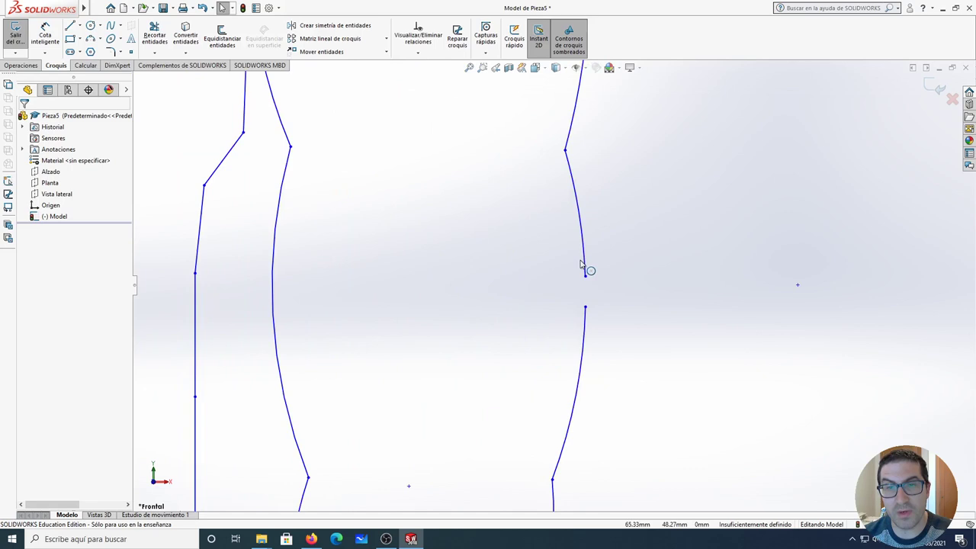
- Bridge the first two gaps in the outline with three-point arcs
click(92, 38)
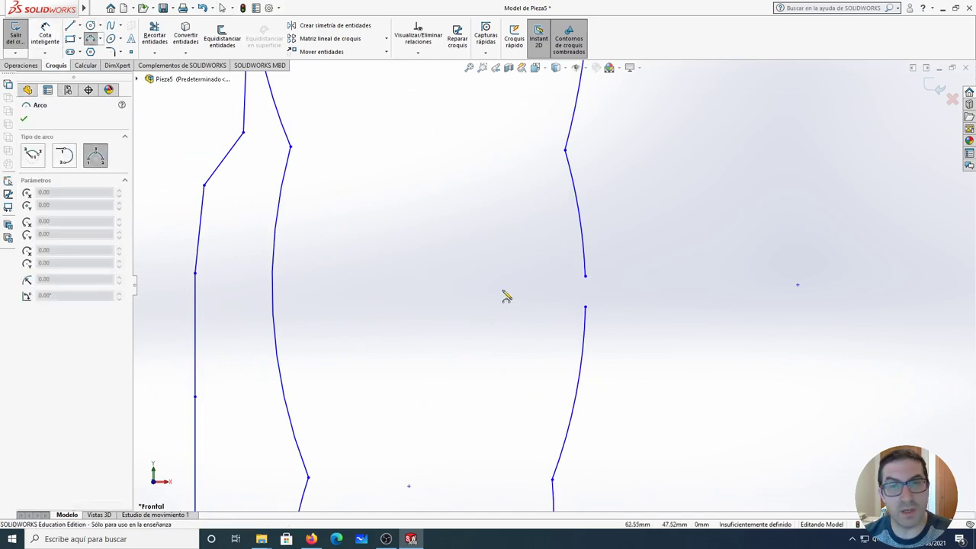
click(584, 308)
scroll(588, 291, down, 2)
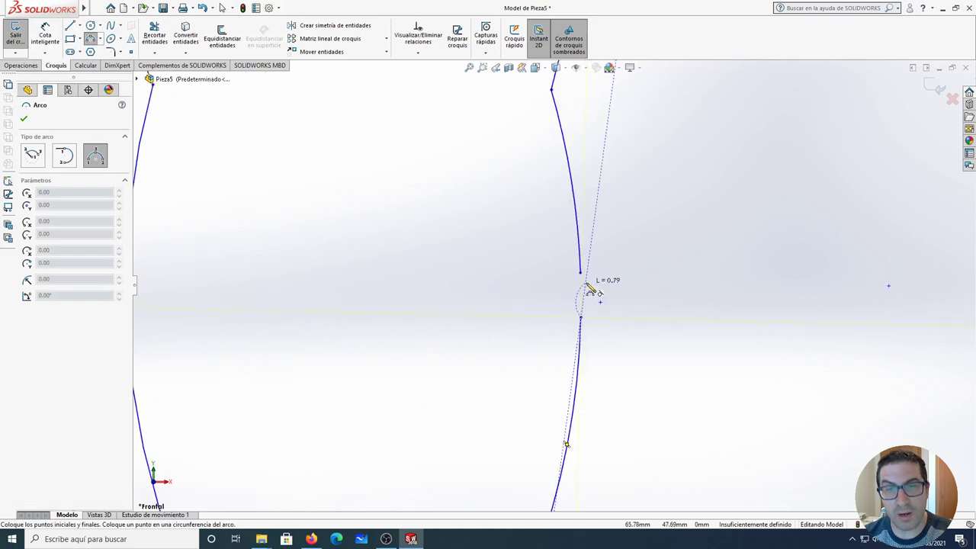
scroll(589, 288, down, 1)
click(581, 271)
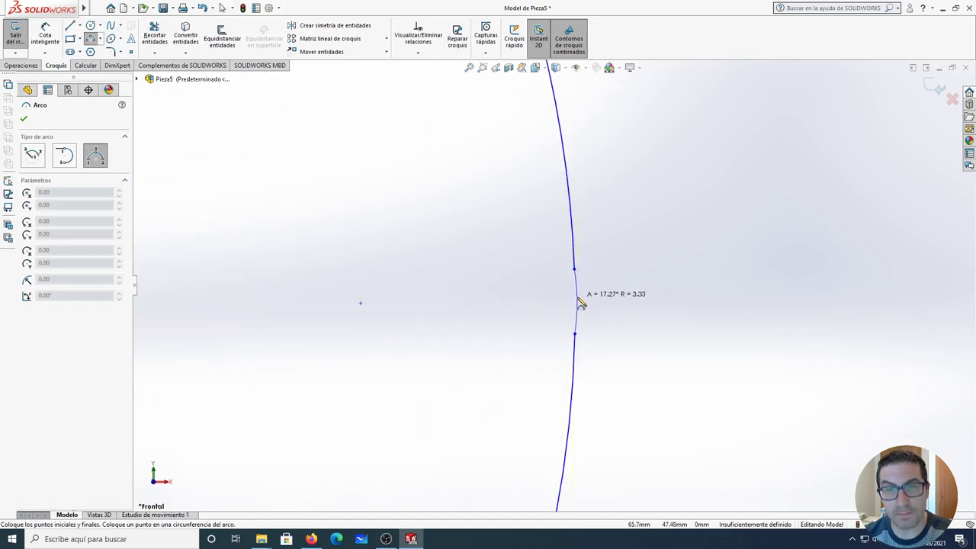
click(579, 302)
scroll(583, 294, up, 2)
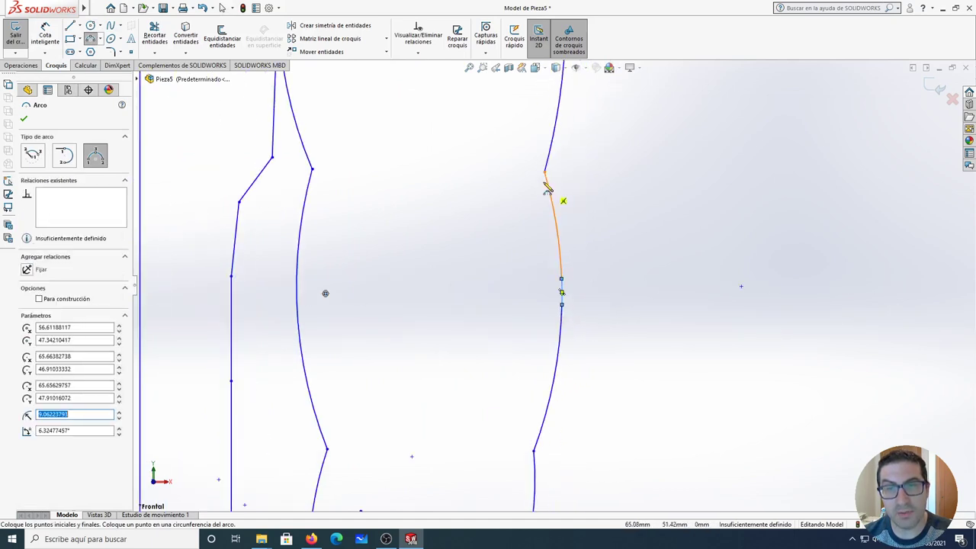
scroll(550, 168, down, 3)
scroll(564, 141, up, 3)
scroll(564, 152, down, 4)
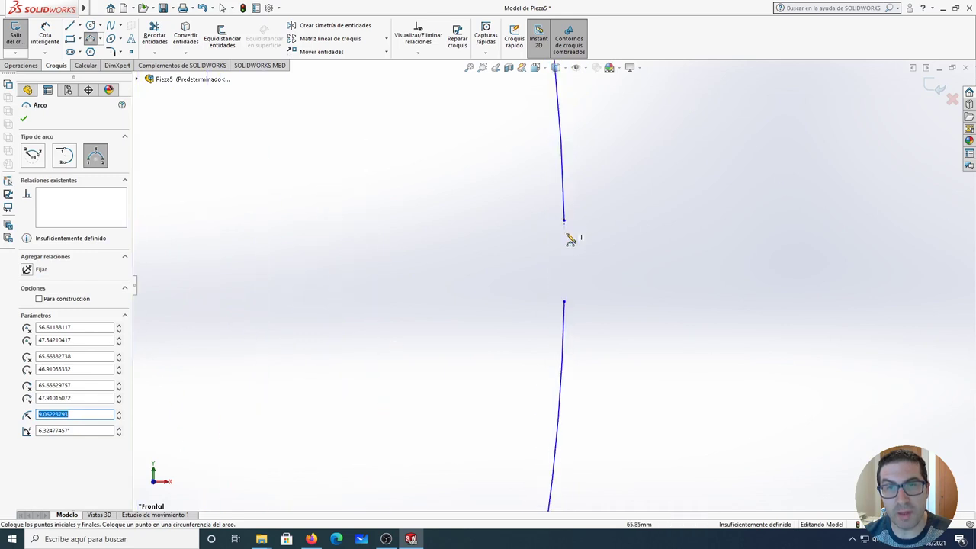
click(564, 303)
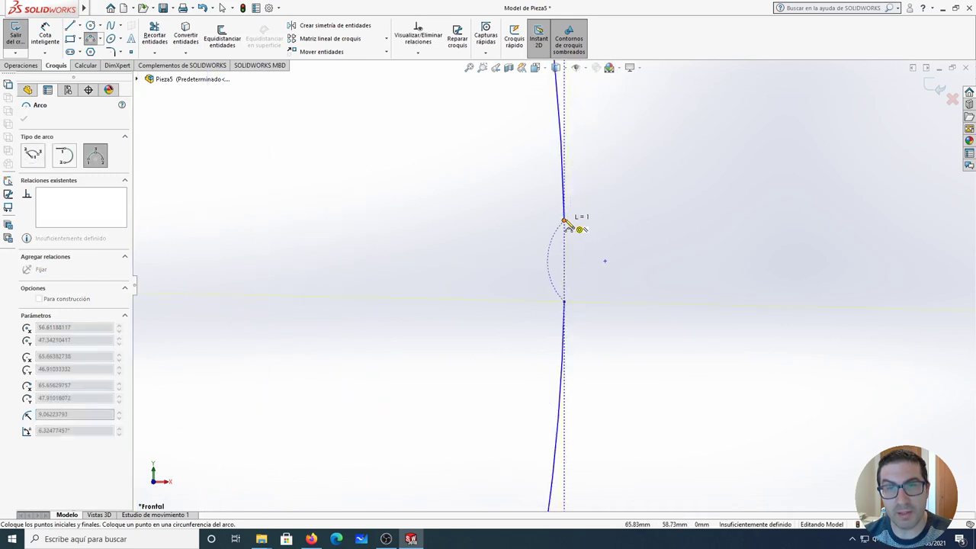
click(564, 221)
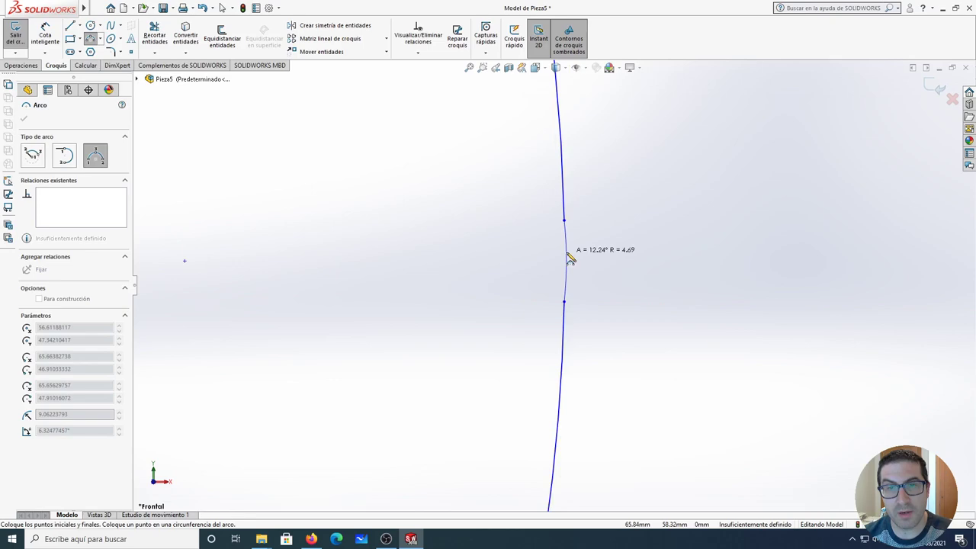
click(570, 258)
scroll(566, 243, up, 8)
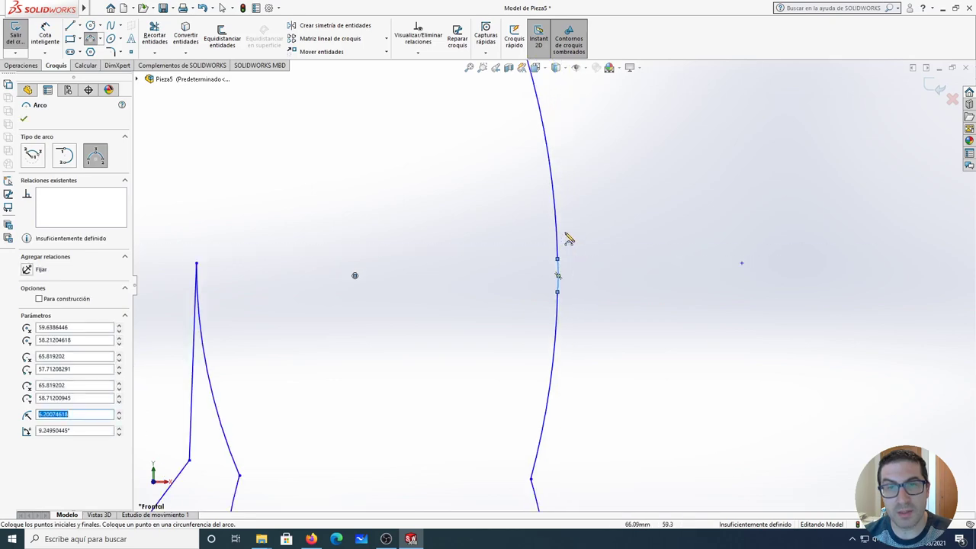
scroll(541, 177, down, 12)
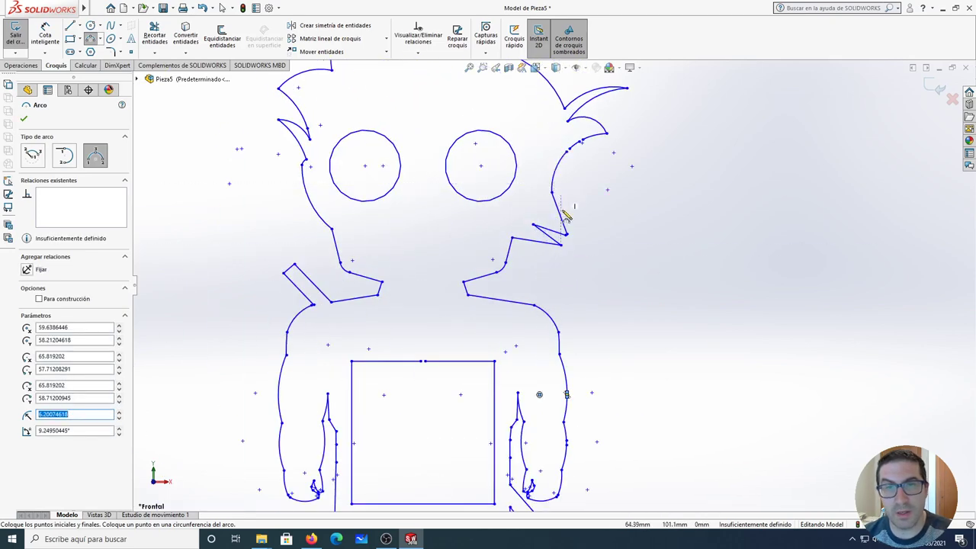
key(Escape)
- Join the zig-zag line's loose end, then arc across the hair gap and the next gap
drag(547, 277, 554, 270)
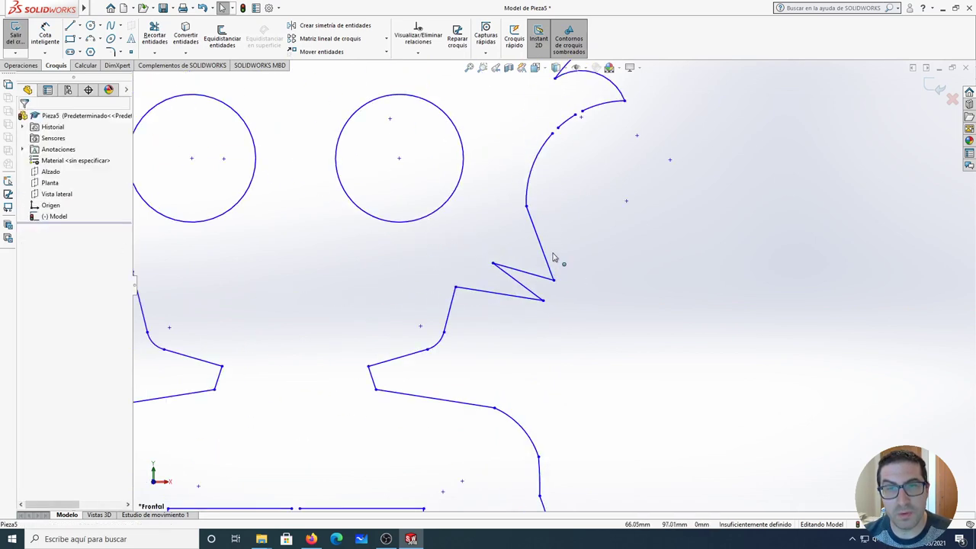
scroll(555, 257, up, 5)
scroll(567, 218, down, 6)
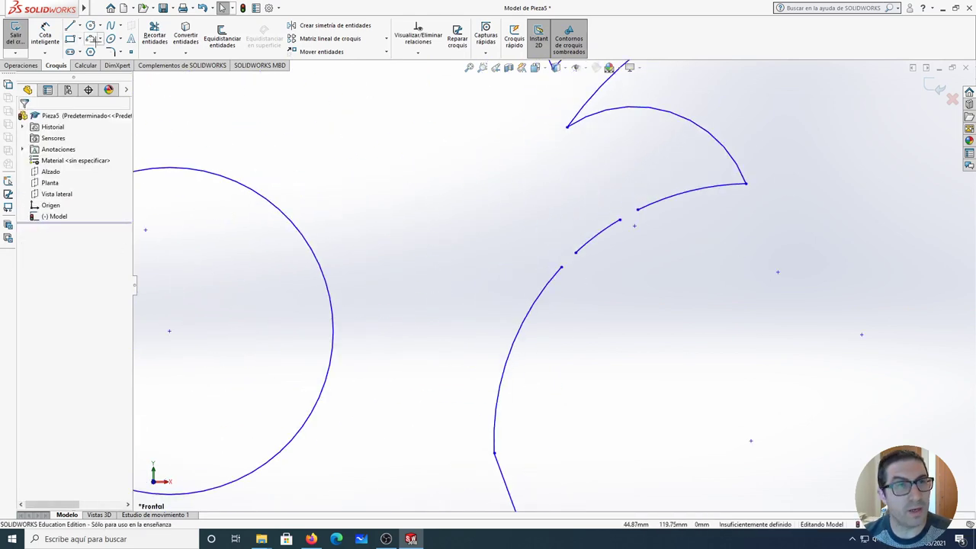
click(91, 40)
scroll(580, 244, down, 3)
click(564, 297)
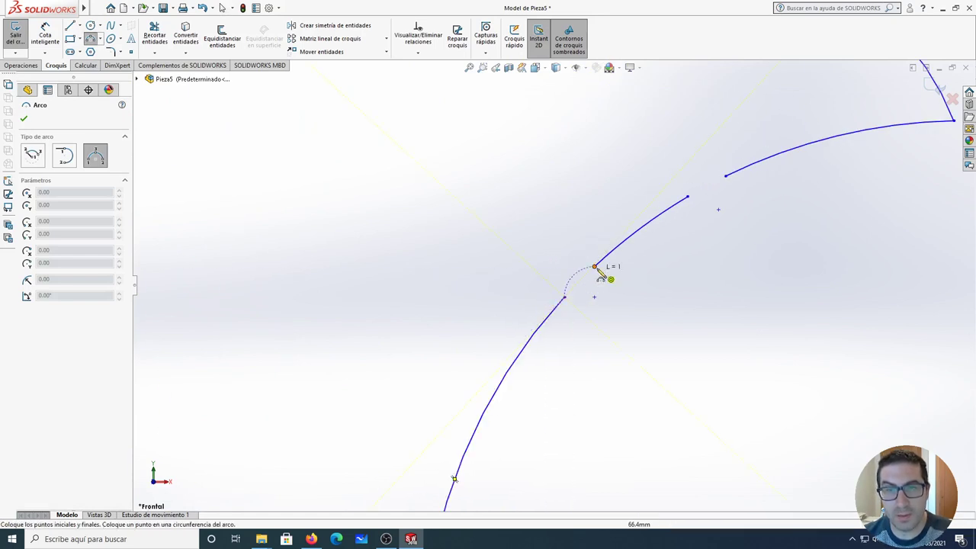
click(595, 267)
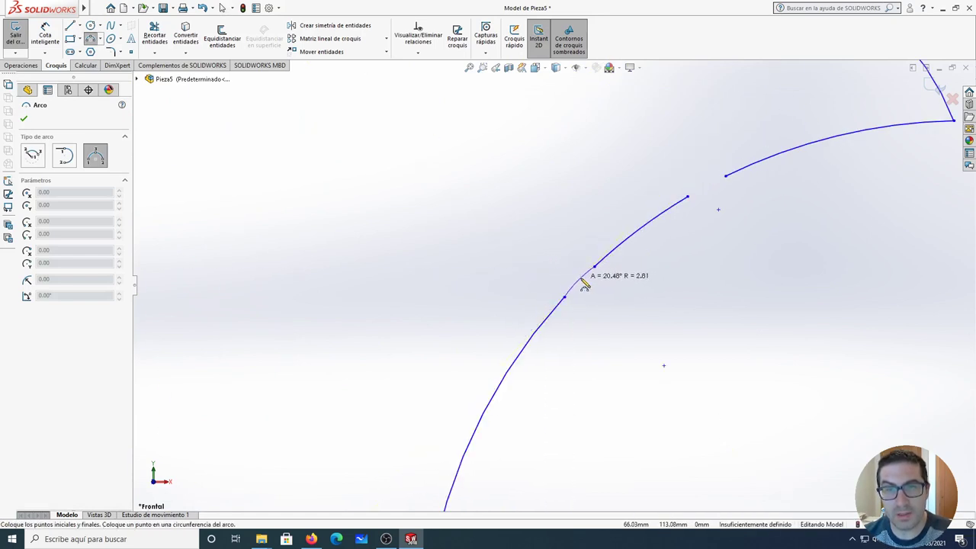
click(583, 284)
click(687, 197)
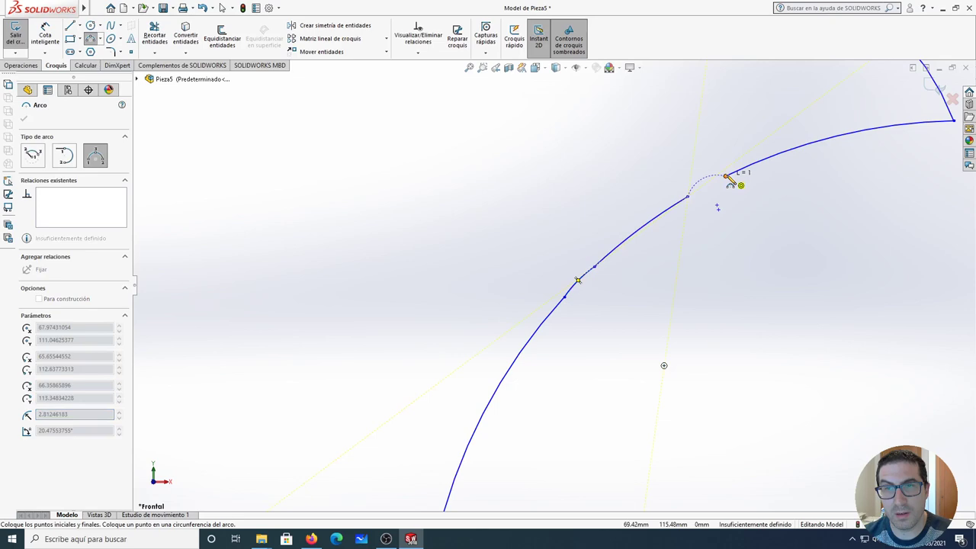
click(725, 176)
click(709, 192)
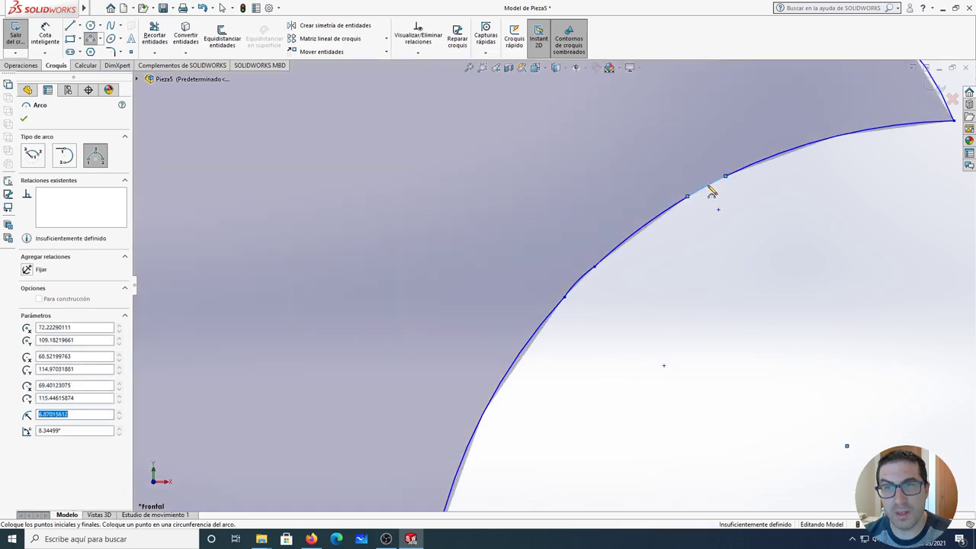
scroll(692, 208, up, 8)
key(Escape)
scroll(457, 292, up, 8)
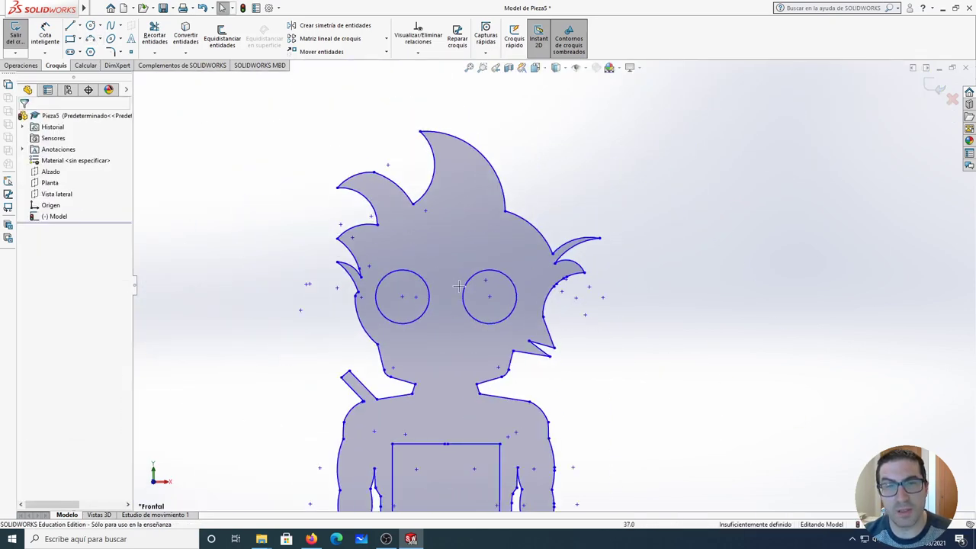
scroll(513, 345, down, 6)
scroll(509, 349, down, 4)
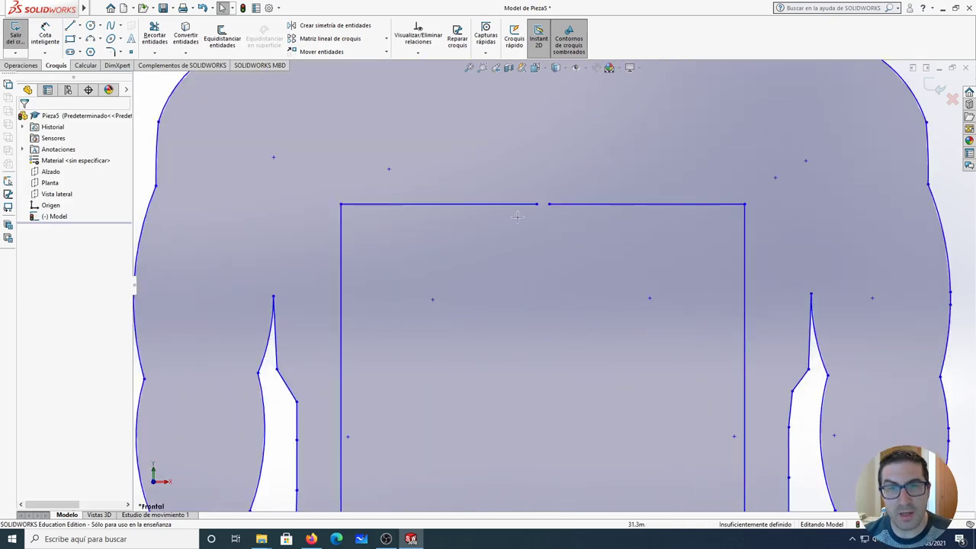
scroll(538, 221, down, 2)
- Join the chest square's top line ends to close its contour
drag(534, 220, 553, 221)
key(Escape)
scroll(555, 282, up, 10)
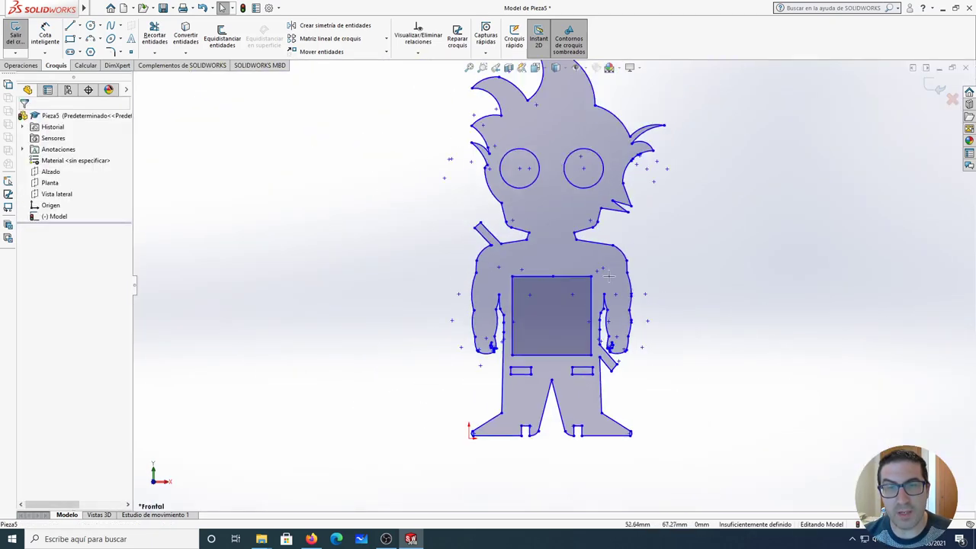
scroll(644, 271, down, 3)
scroll(602, 263, up, 5)
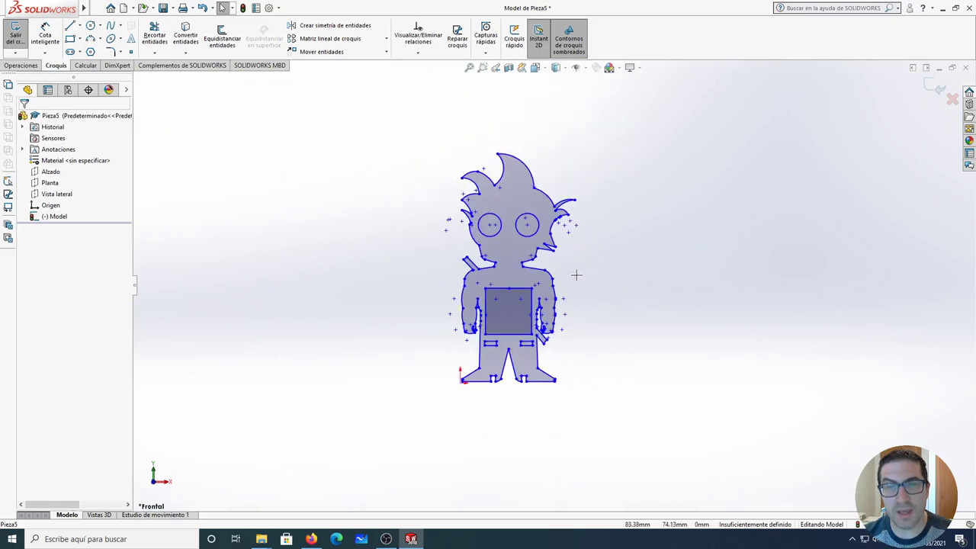
scroll(559, 272, down, 3)
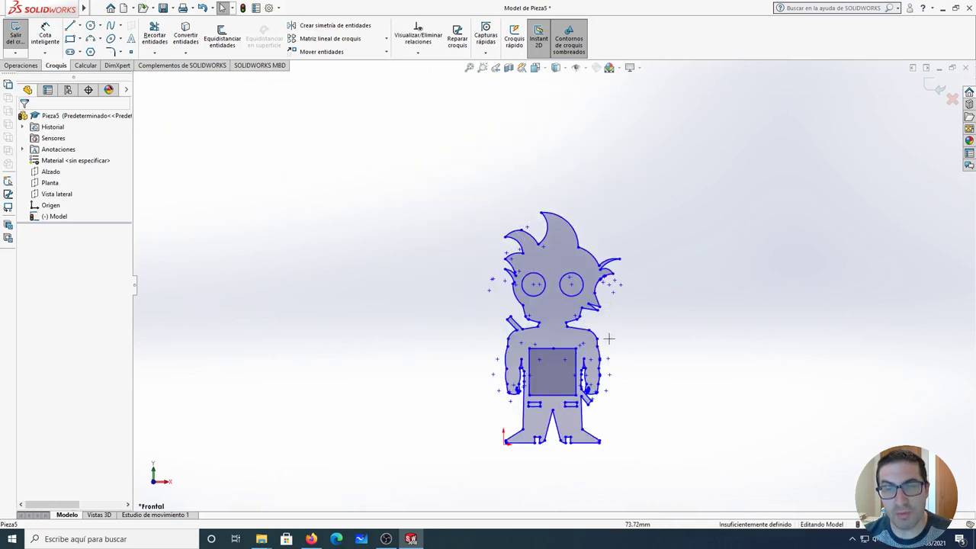
scroll(668, 406, down, 2)
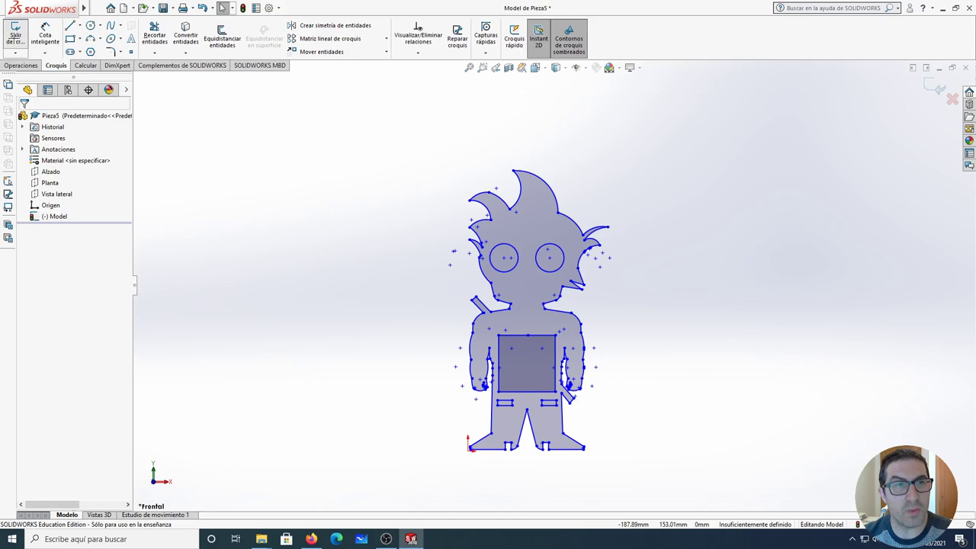
- Extrude the Goku outline sketch 3 mm into Saliente-Extruir1
click(16, 34)
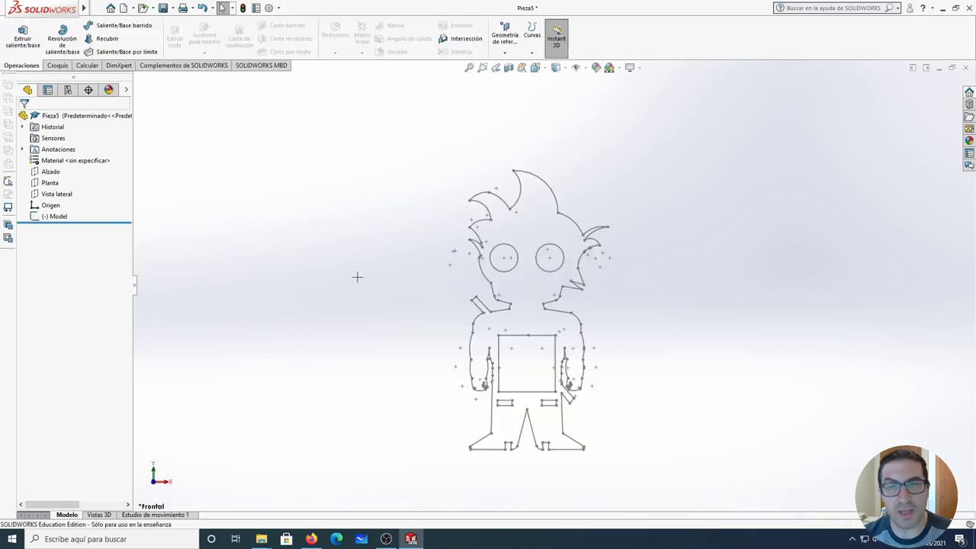
click(63, 217)
key(z)
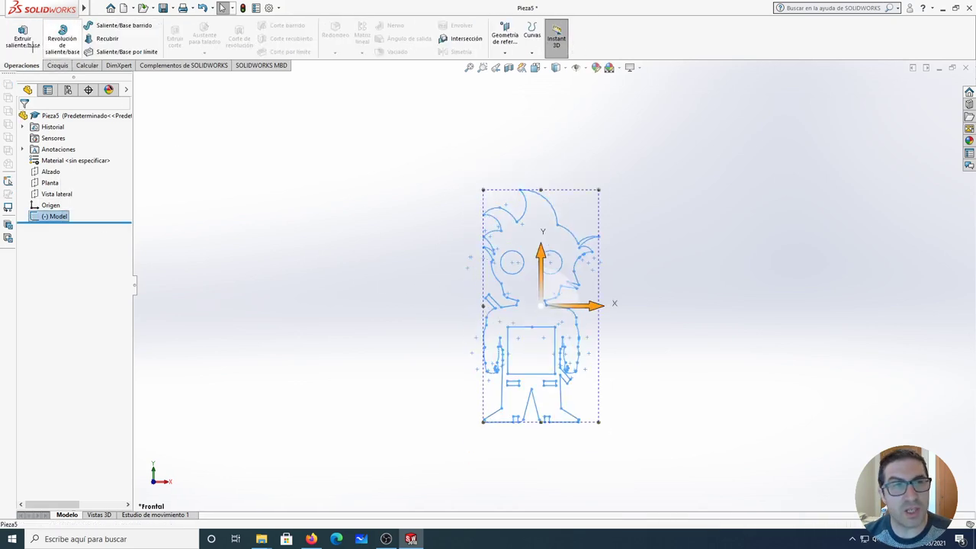
click(23, 38)
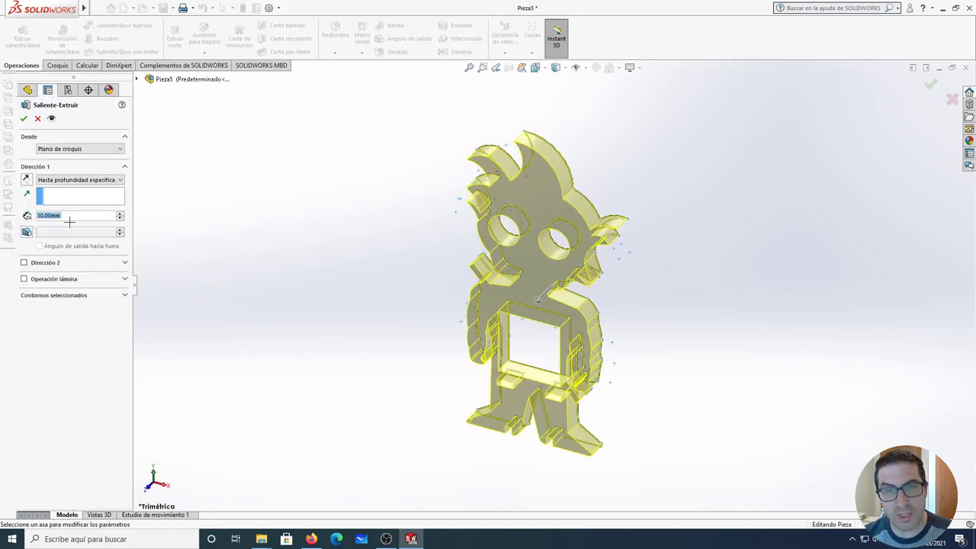
text(3)
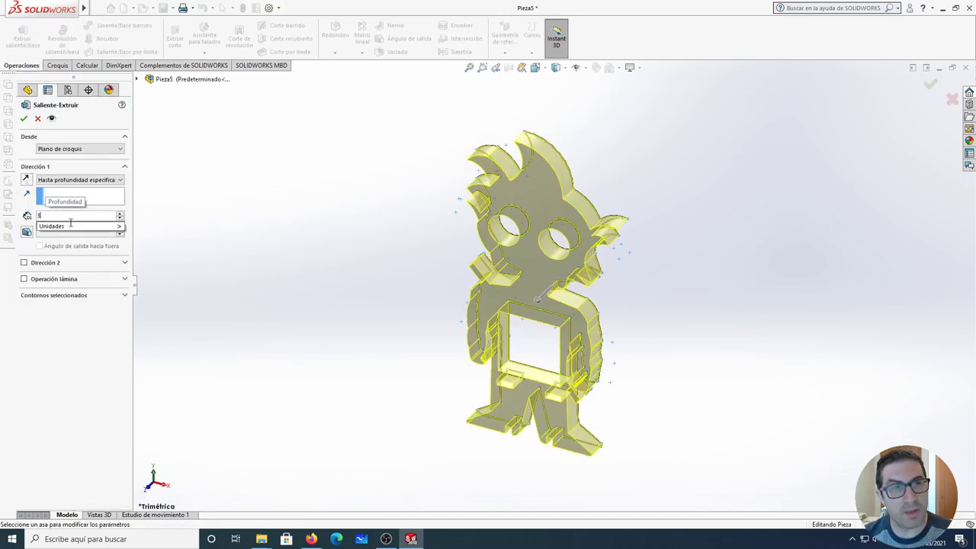
key(Return)
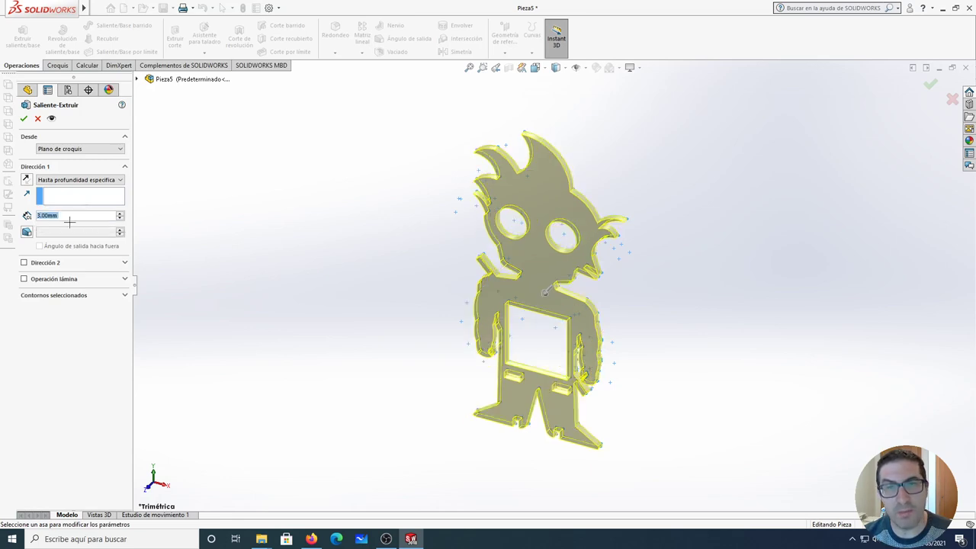
scroll(618, 244, down, 3)
scroll(578, 244, up, 2)
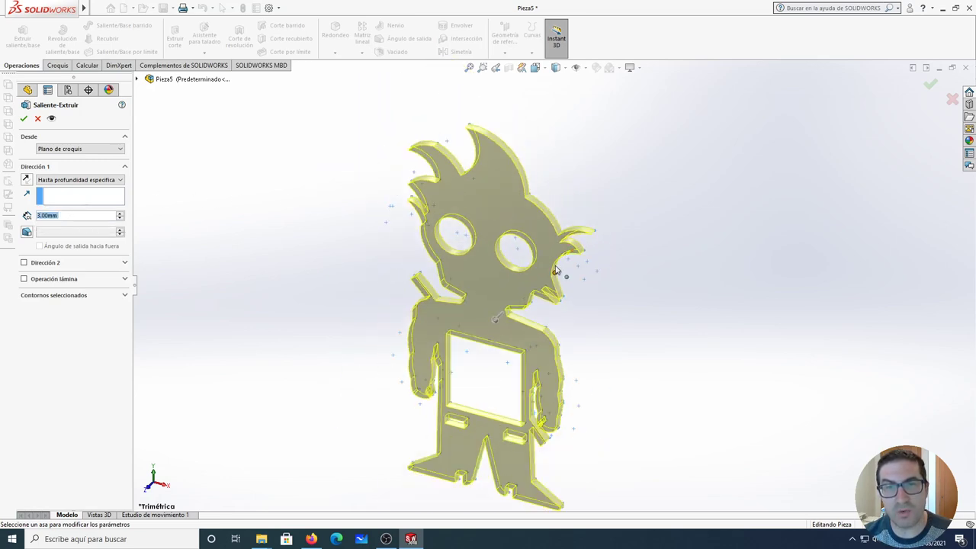
middle_drag(555, 271, 539, 256)
scroll(538, 257, up, 3)
scroll(526, 274, down, 3)
scroll(538, 301, up, 2)
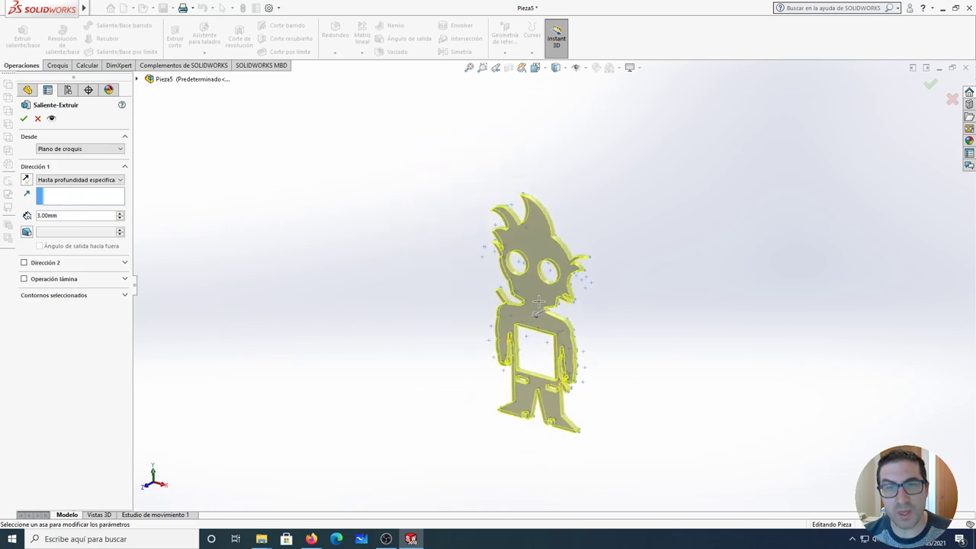
scroll(538, 301, up, 1)
click(24, 118)
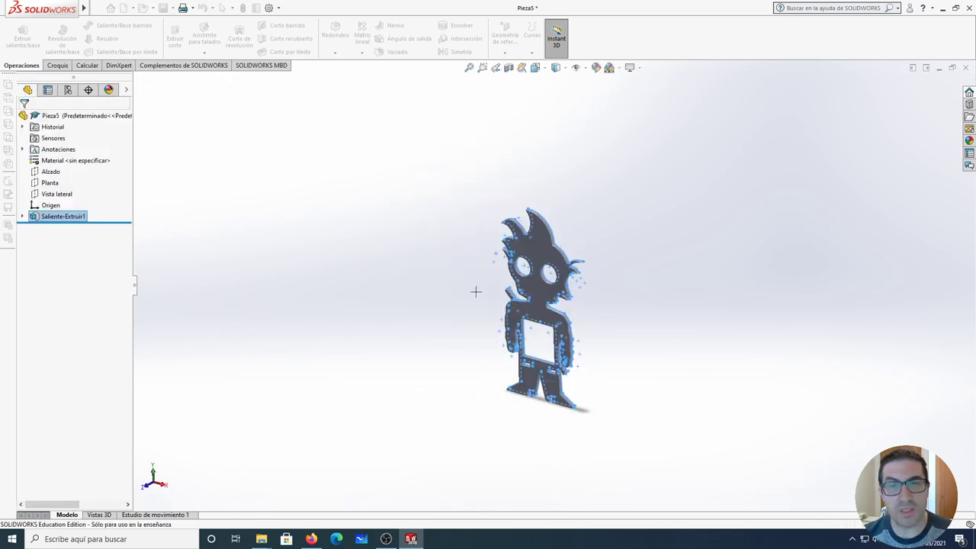
- Orbit and zoom to inspect the extruded Goku plate, then bring up the Archivo menu
middle_drag(475, 290, 597, 311)
scroll(602, 303, down, 2)
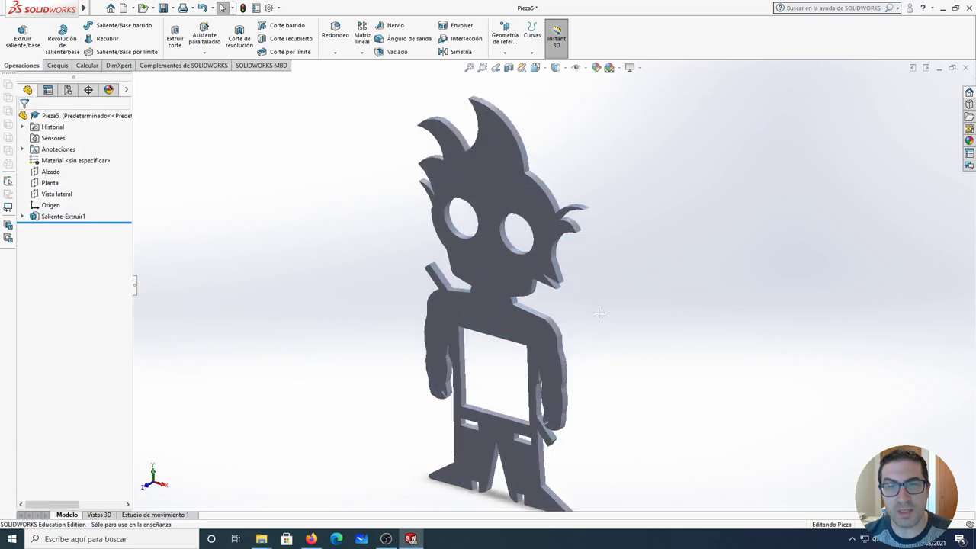
scroll(592, 303, down, 1)
scroll(592, 302, up, 3)
mouse_move(23, 8)
click(102, 8)
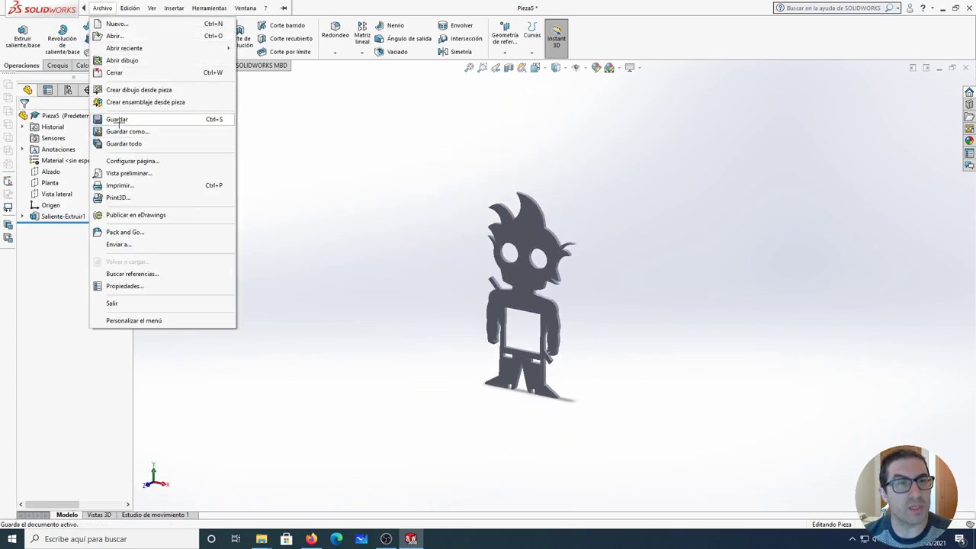
- Save the plate as goku_face.SLDPRT in the Goku folder and close it
click(116, 120)
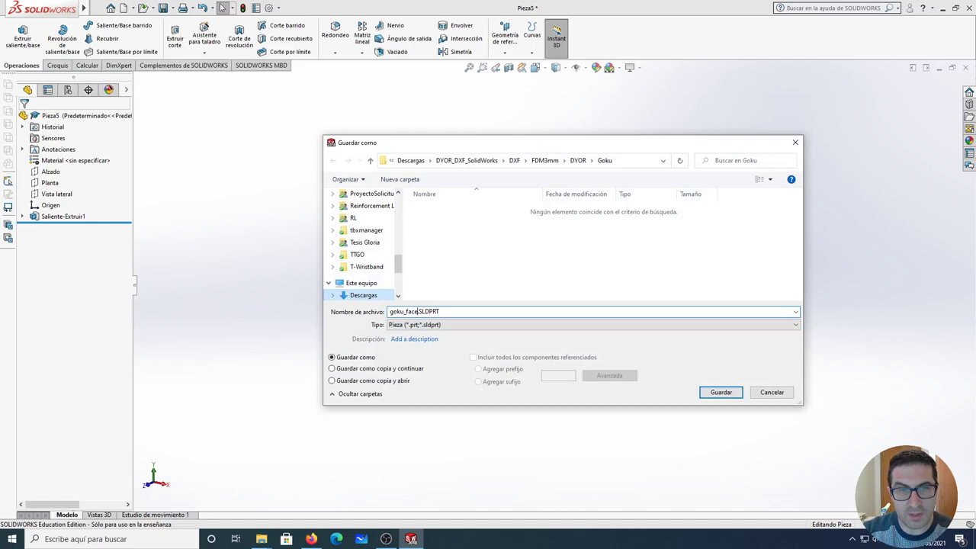
key(Return)
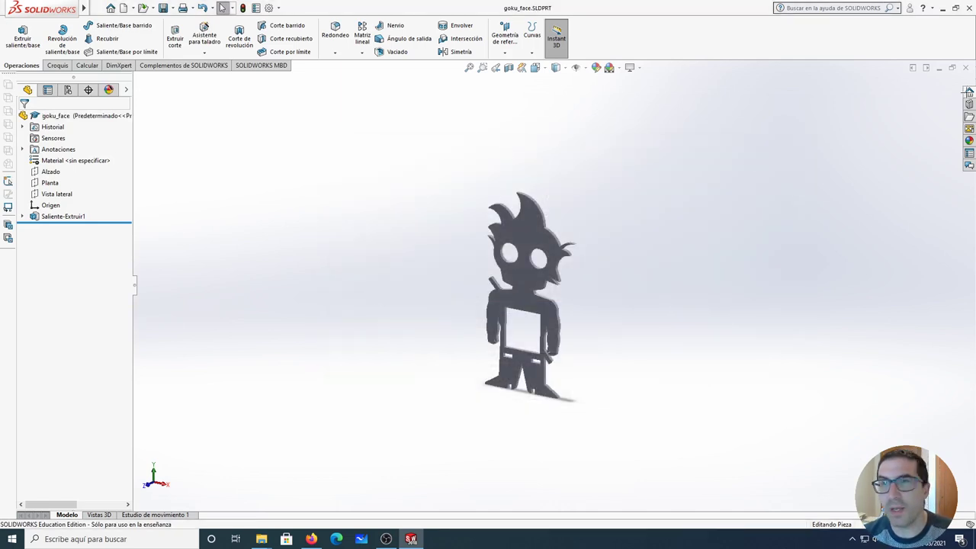
click(965, 68)
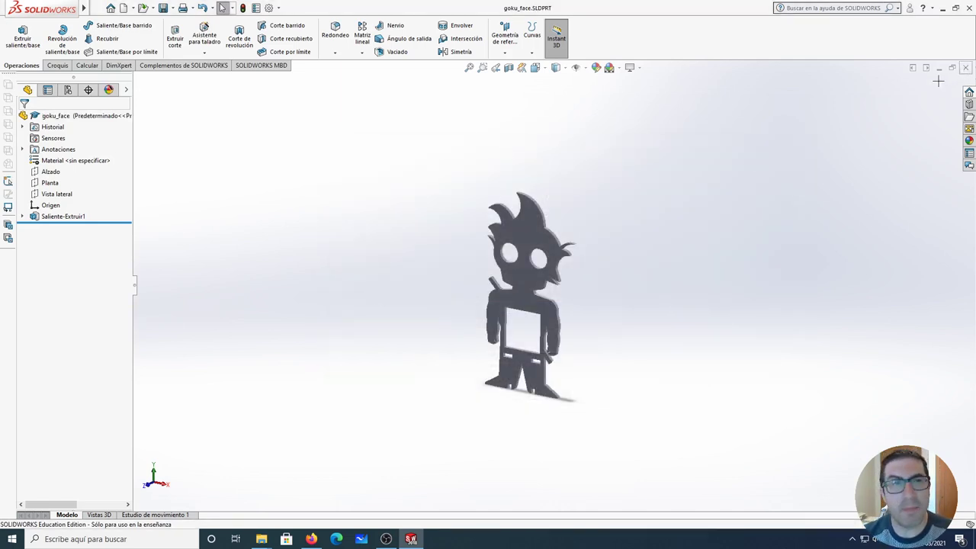
click(93, 8)
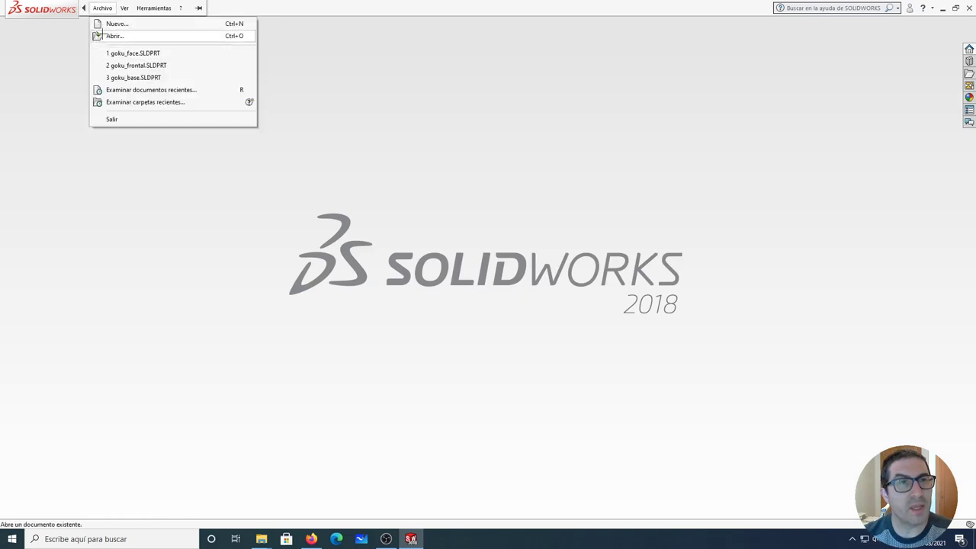
- Re-import goku.dxf as a Croquis 2D in a new part, excluding the grabado linea medio and 0 layers
click(126, 36)
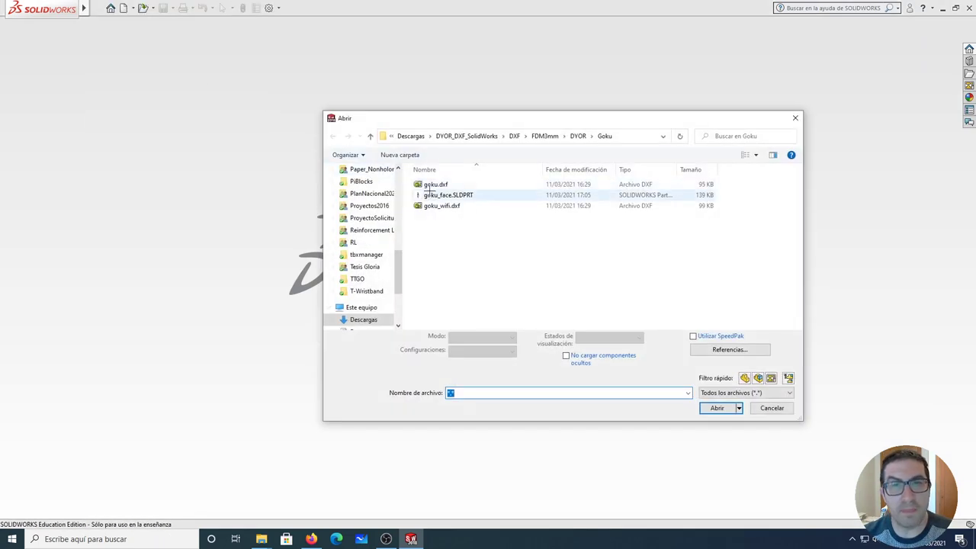
double_click(430, 184)
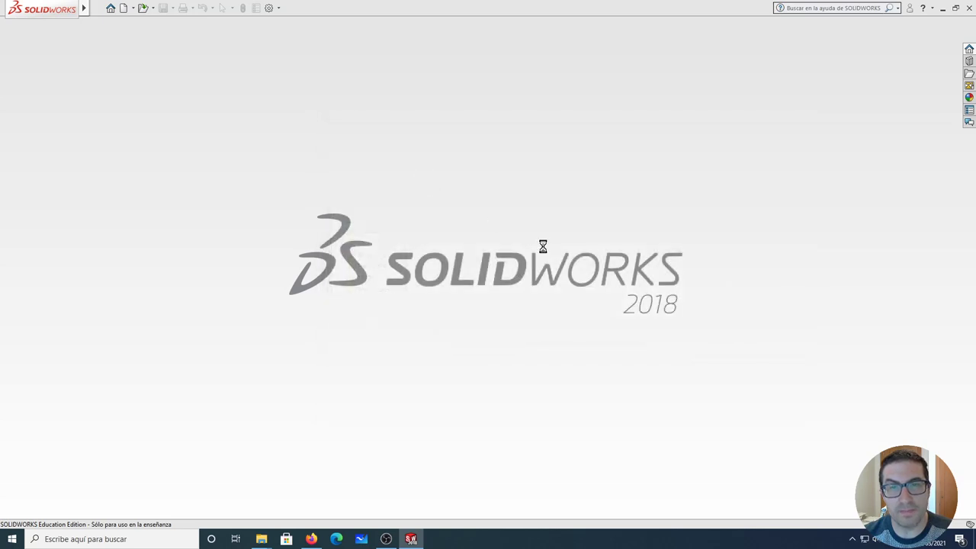
click(479, 238)
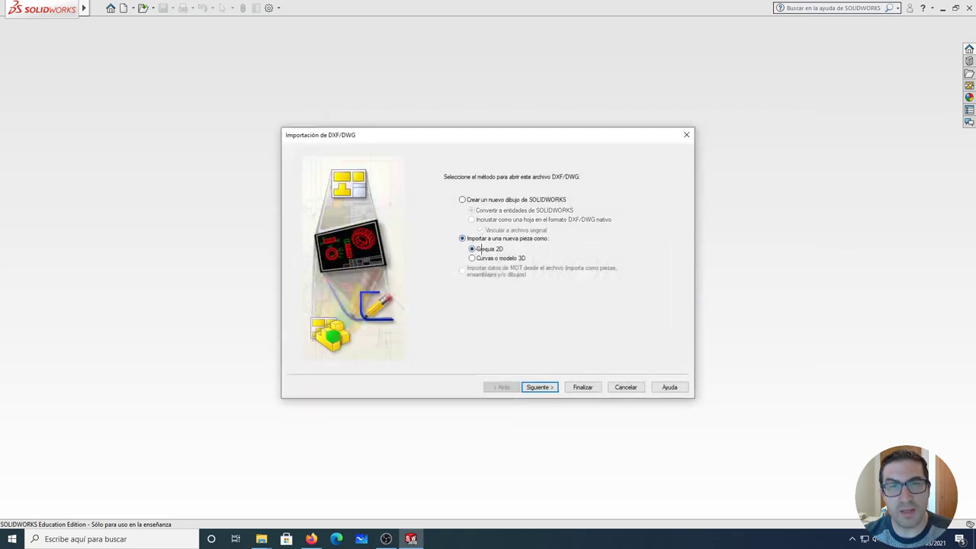
click(537, 387)
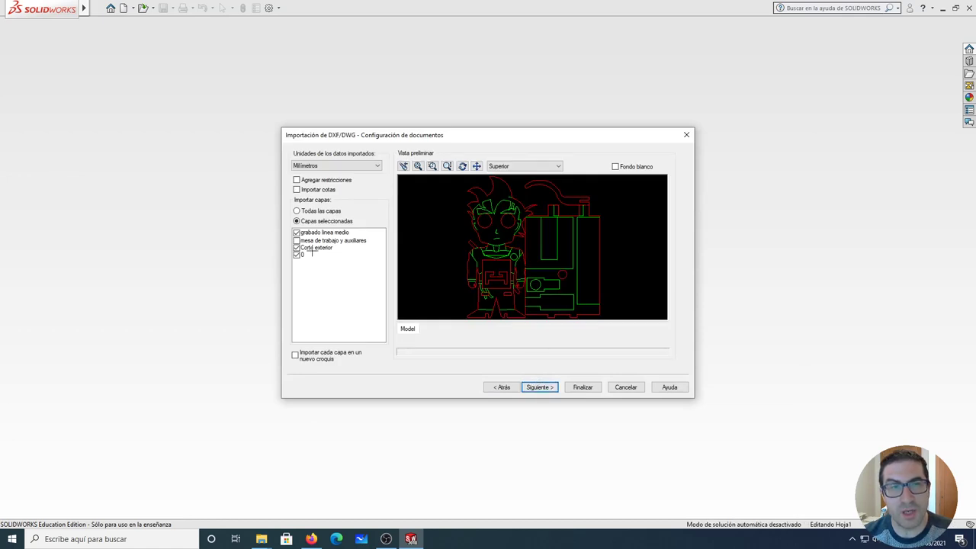
click(296, 232)
click(297, 253)
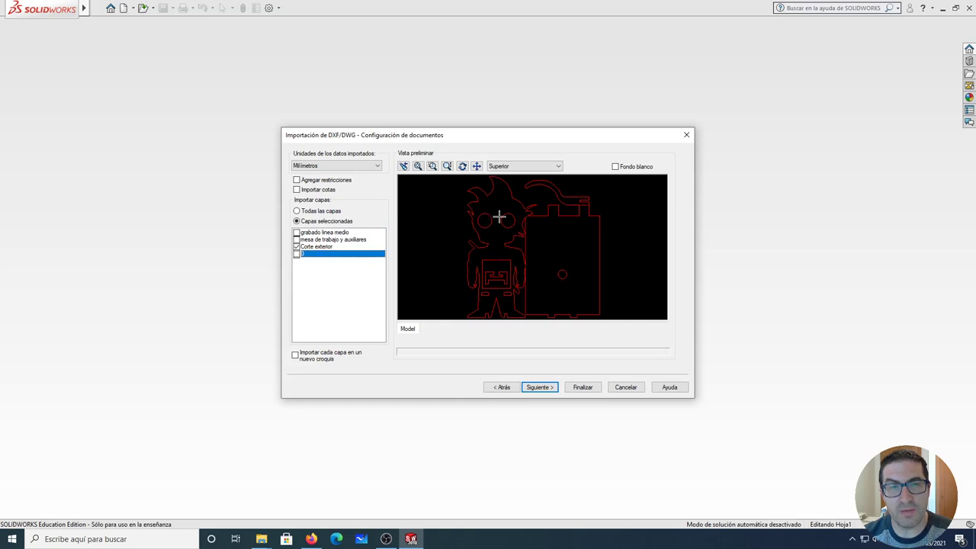
click(538, 387)
click(582, 387)
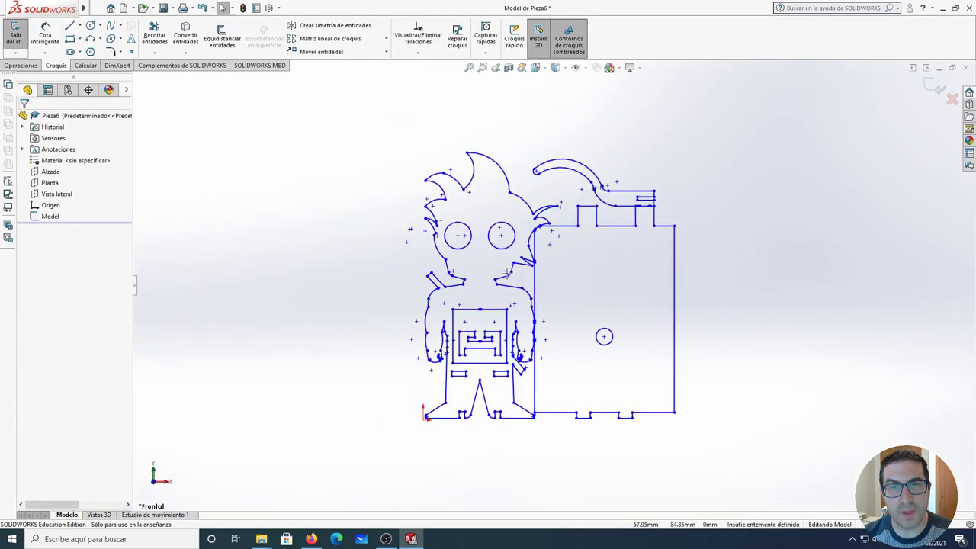
- Delete the left Goku figure, the leftover diagonal and horizontal lines, and the lower arc
mouse_move(407, 182)
mouse_down()
mouse_move(478, 302)
mouse_move(532, 430)
mouse_up()
key(Delete)
scroll(534, 392, down, 8)
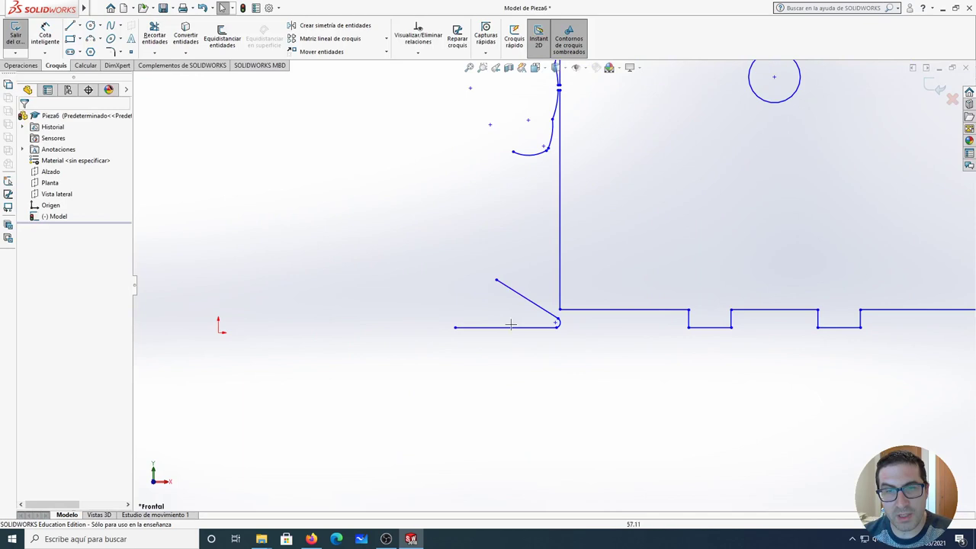
drag(488, 334, 550, 362)
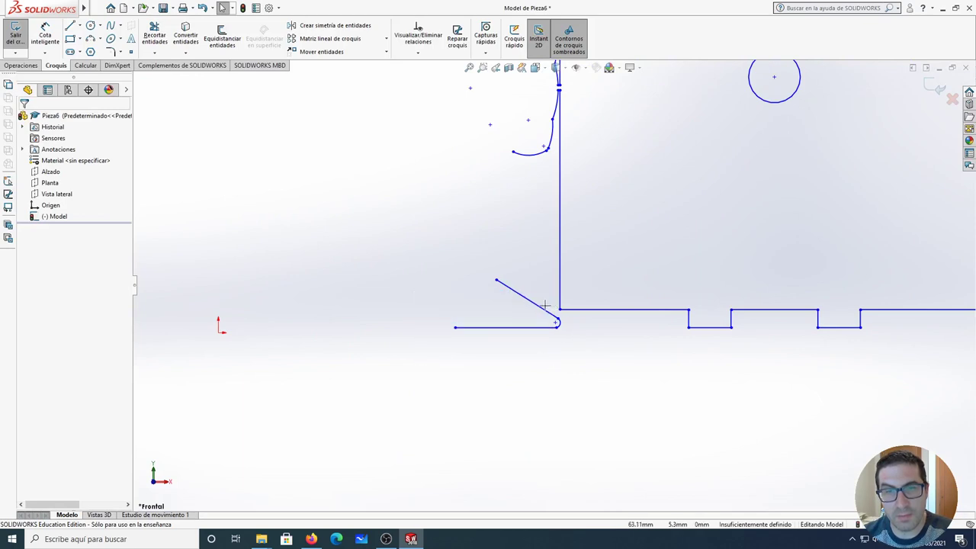
click(544, 313)
key(Delete)
click(534, 330)
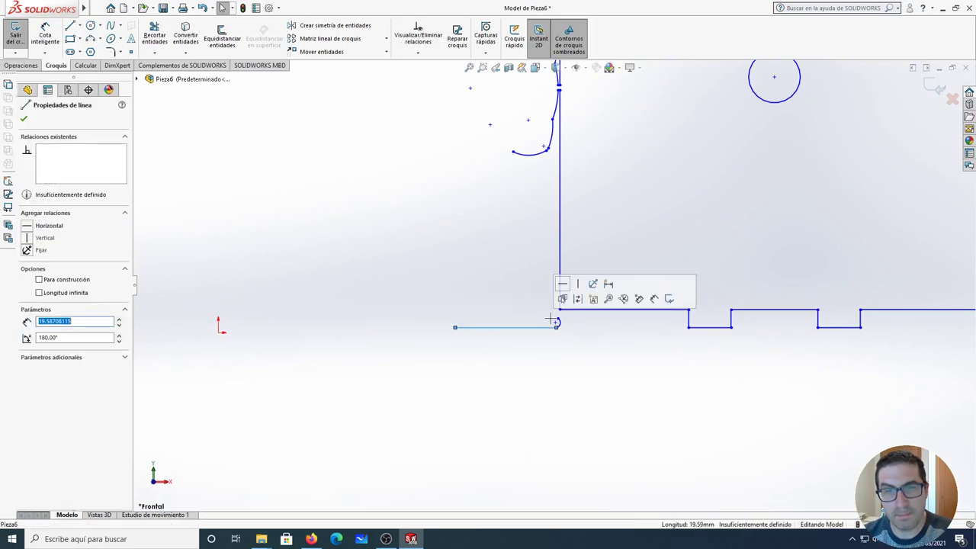
key(Delete)
drag(540, 314, 572, 340)
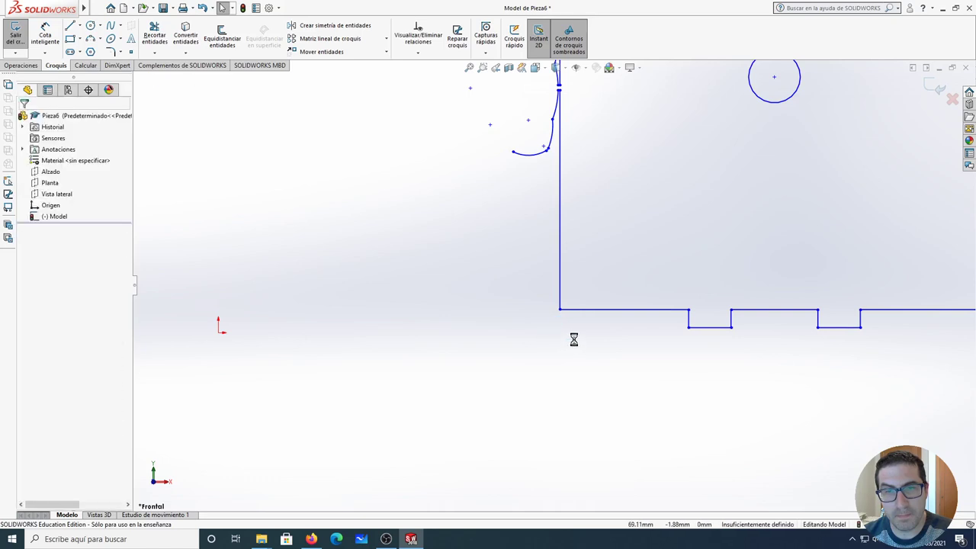
scroll(517, 121, down, 3)
mouse_move(486, 159)
mouse_down()
mouse_move(518, 212)
mouse_move(605, 278)
mouse_up()
key(Delete)
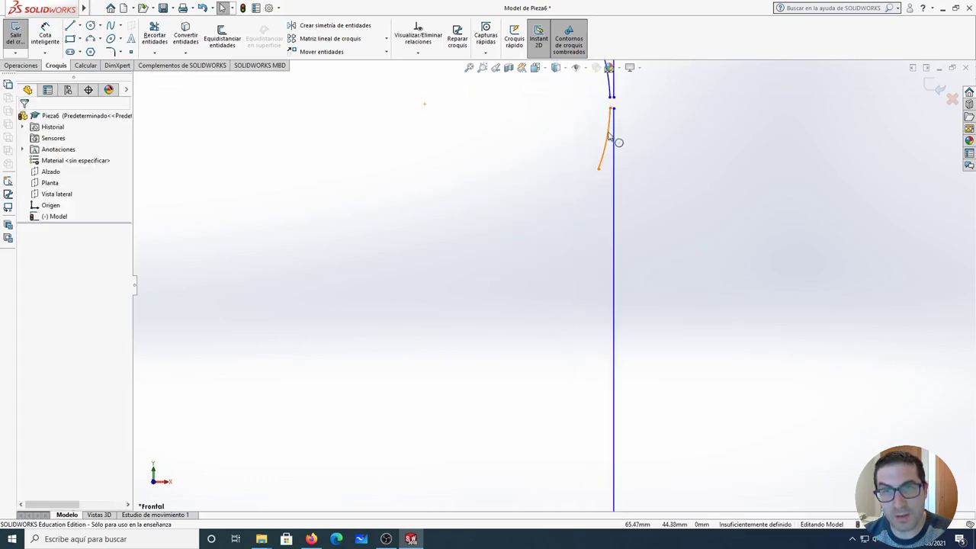
- Remove the arcs left of the board edge and close the gap in its left edge
key(Escape)
scroll(615, 97, up, 5)
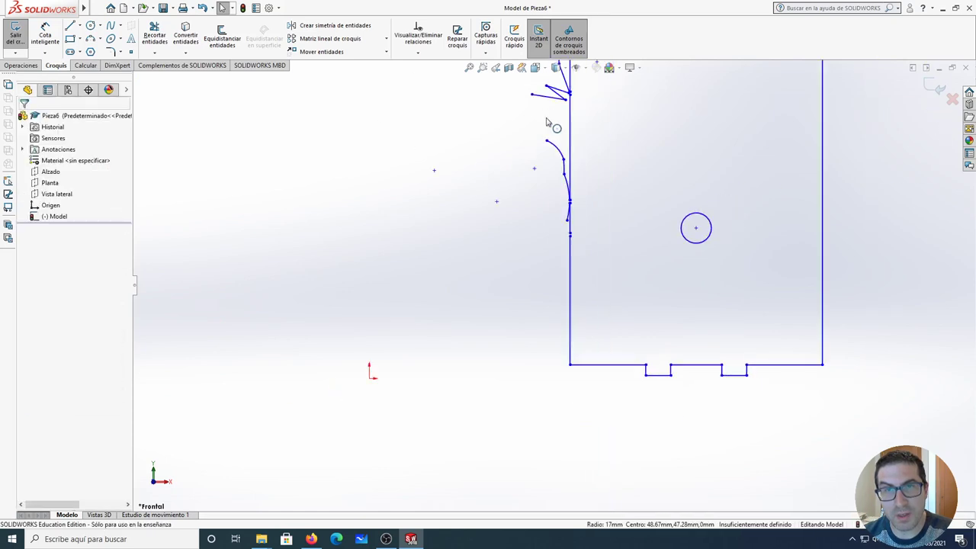
scroll(549, 130, down, 3)
drag(538, 156, 602, 339)
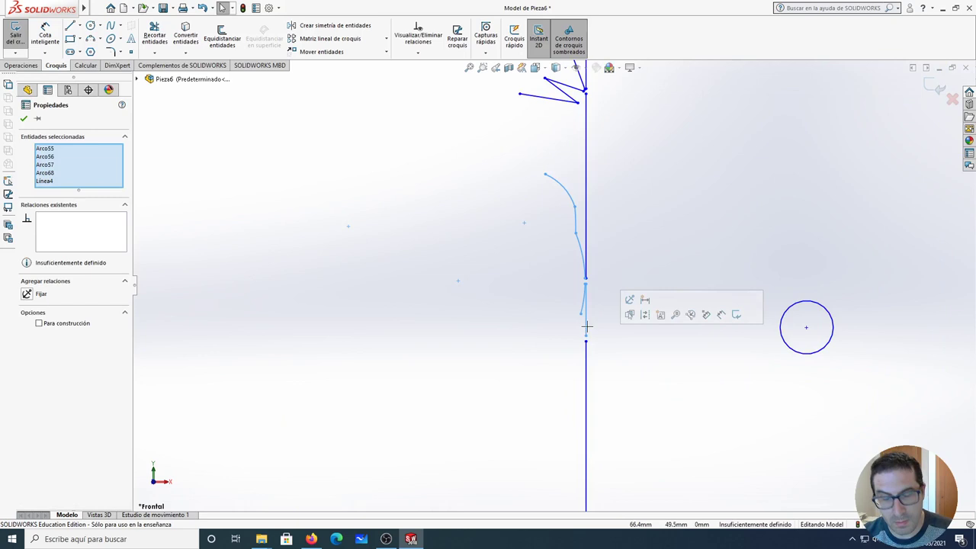
key(Delete)
drag(586, 342, 586, 284)
key(Escape)
key(f)
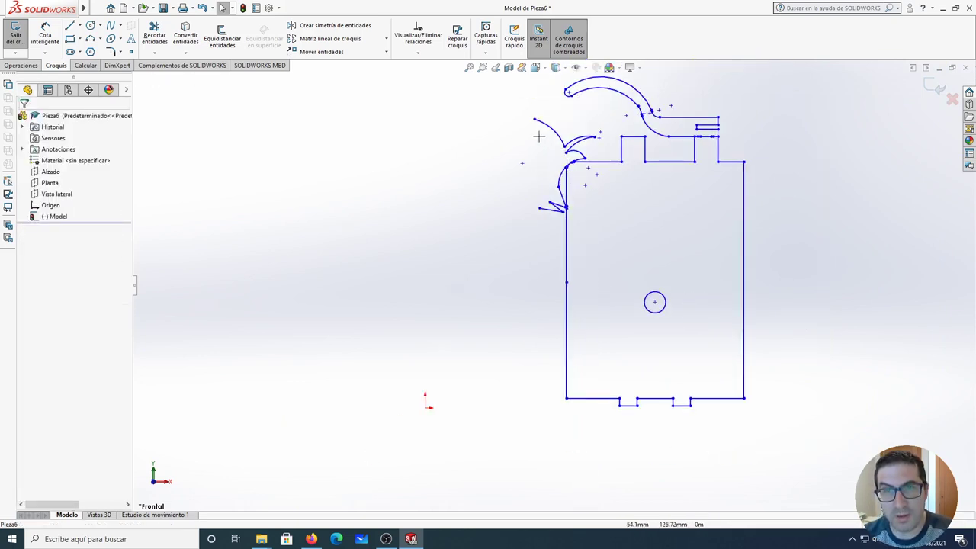
- Delete the leftover arcs and lines at the left and the small upper-left arcs
drag(511, 109, 579, 244)
key(Delete)
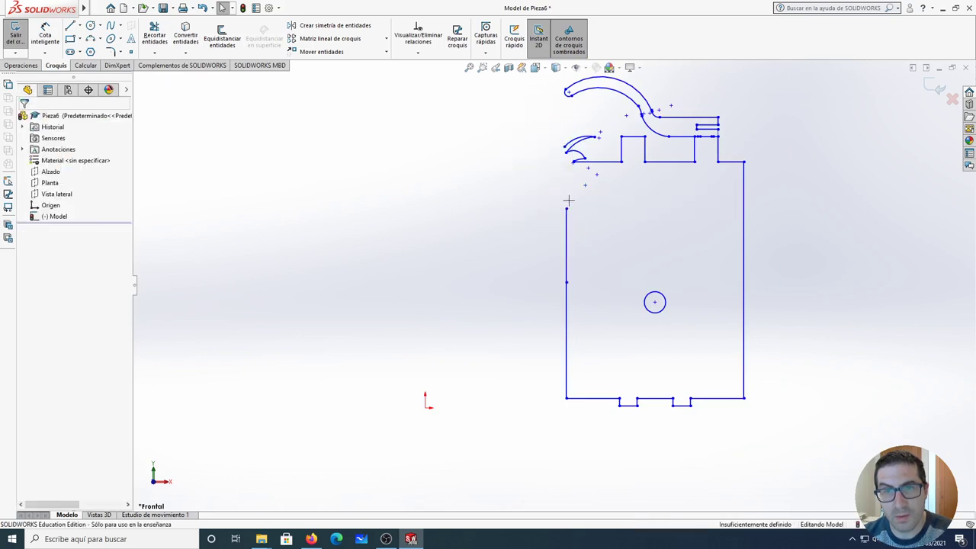
mouse_move(541, 125)
mouse_down()
mouse_move(599, 157)
mouse_move(599, 180)
mouse_move(602, 167)
mouse_up()
key(Delete)
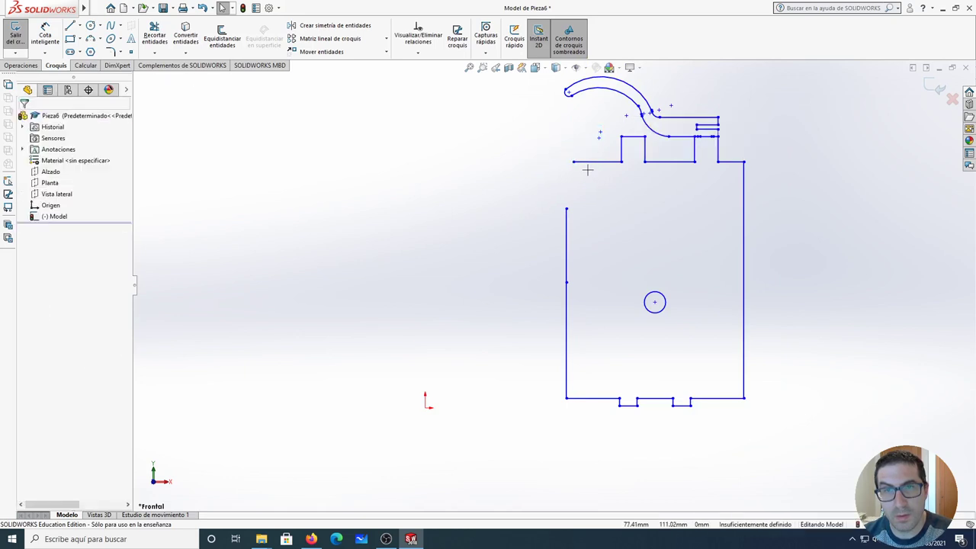
scroll(584, 167, down, 4)
scroll(568, 191, down, 2)
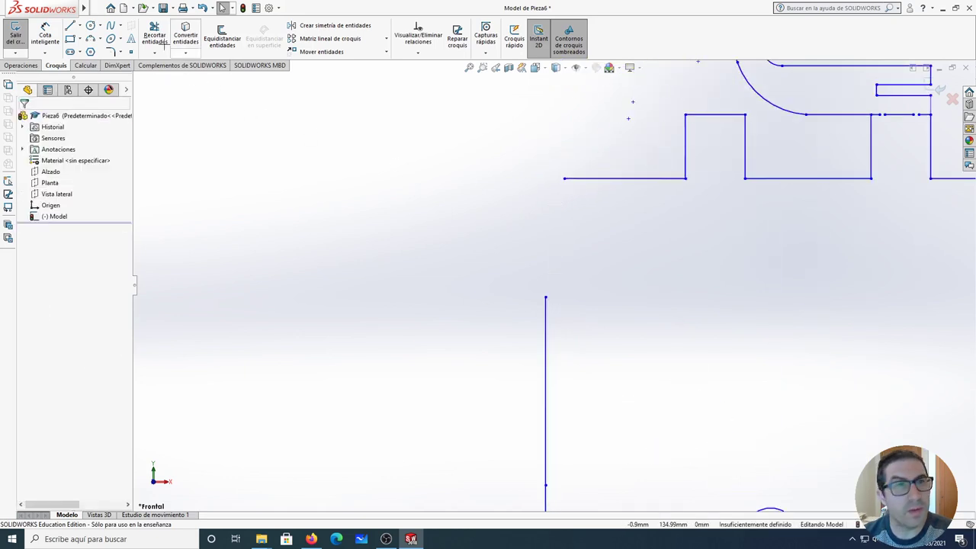
- Draw a short horizontal line and a vertical line to close the outline
click(69, 25)
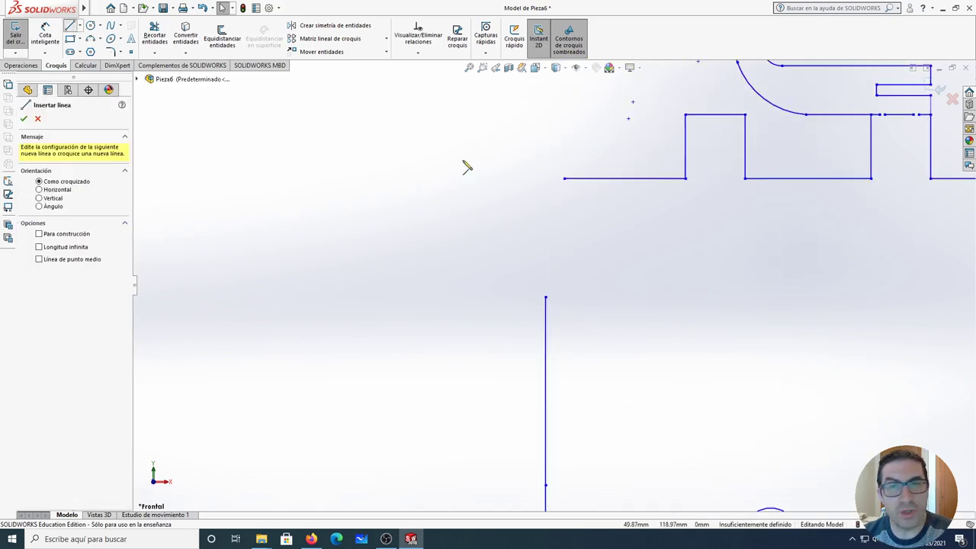
click(565, 179)
click(545, 182)
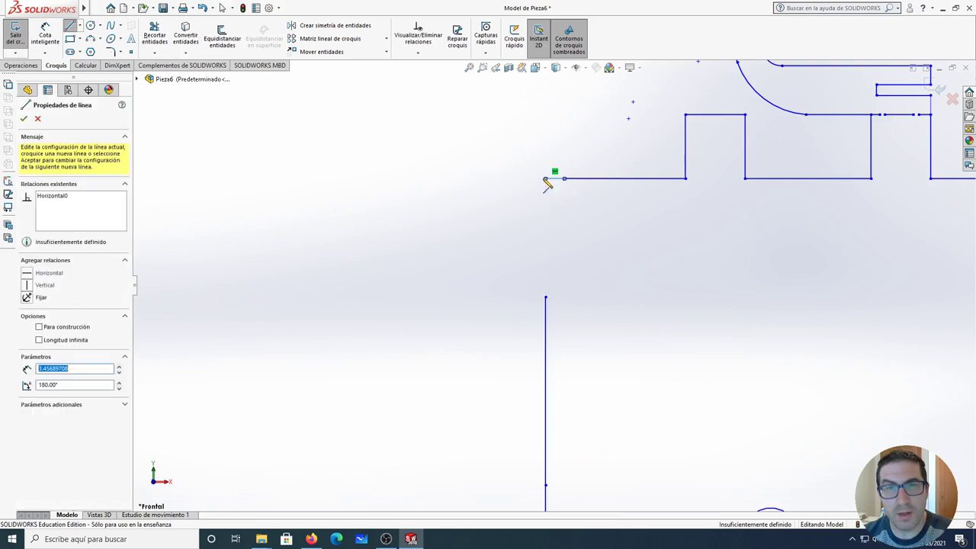
click(545, 300)
key(Escape)
key(z)
key(z)
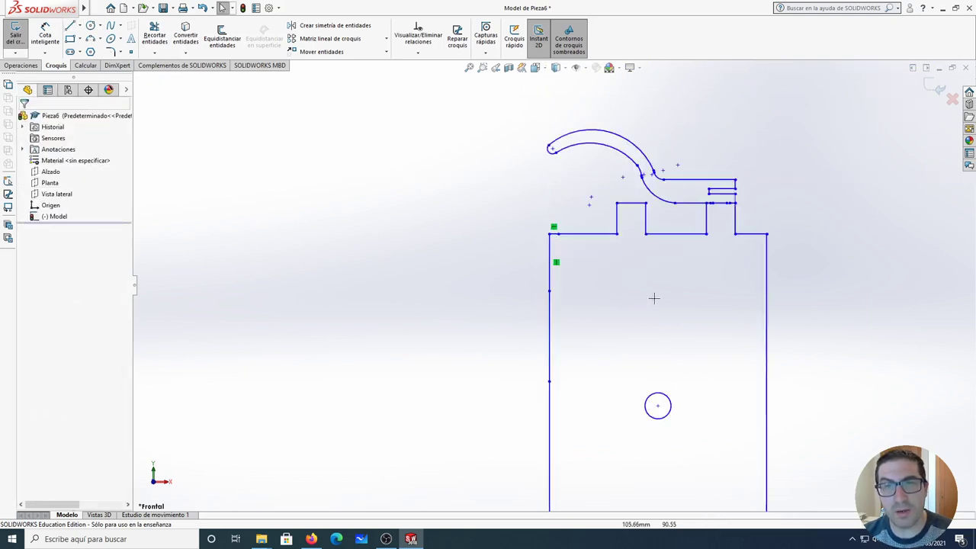
scroll(674, 229, down, 5)
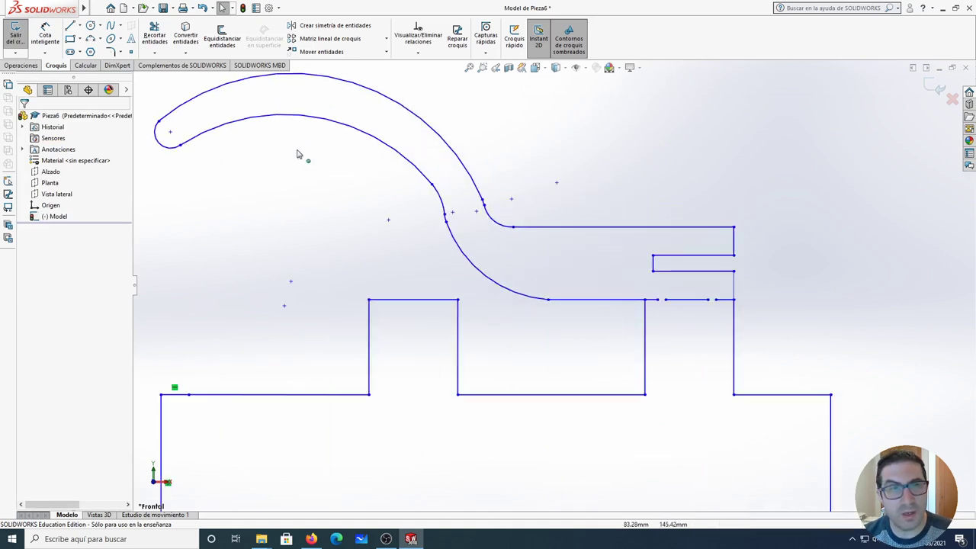
scroll(279, 146, up, 3)
- Delete the curved hook arc, the leftover arc and the stray short segments
mouse_move(285, 154)
mouse_down()
mouse_move(526, 219)
mouse_move(702, 293)
mouse_up()
key(Delete)
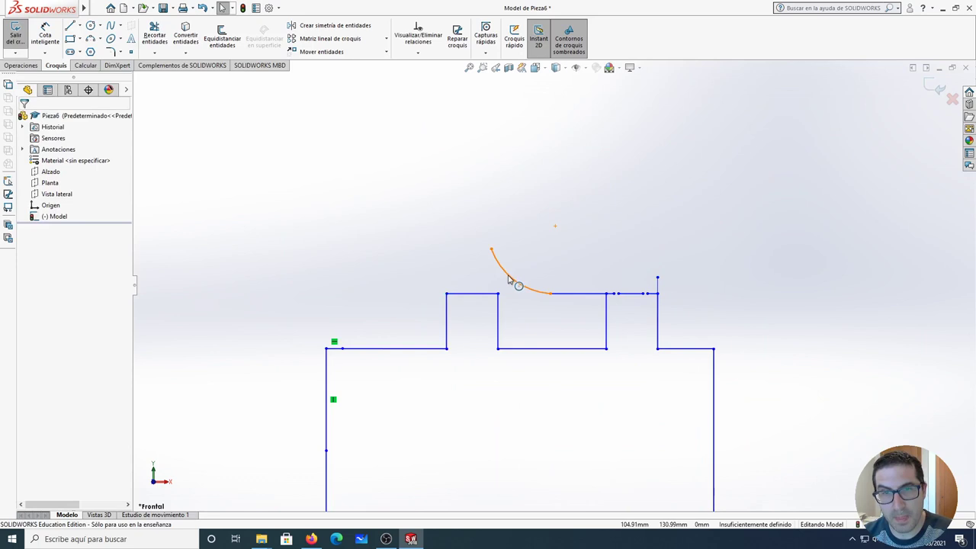
click(514, 279)
key(Delete)
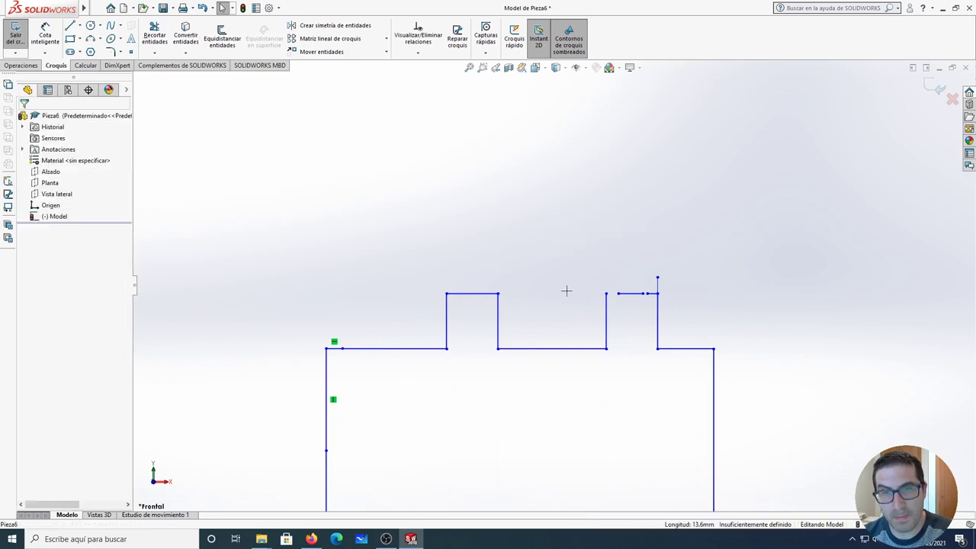
click(628, 294)
key(Delete)
scroll(639, 293, down, 3)
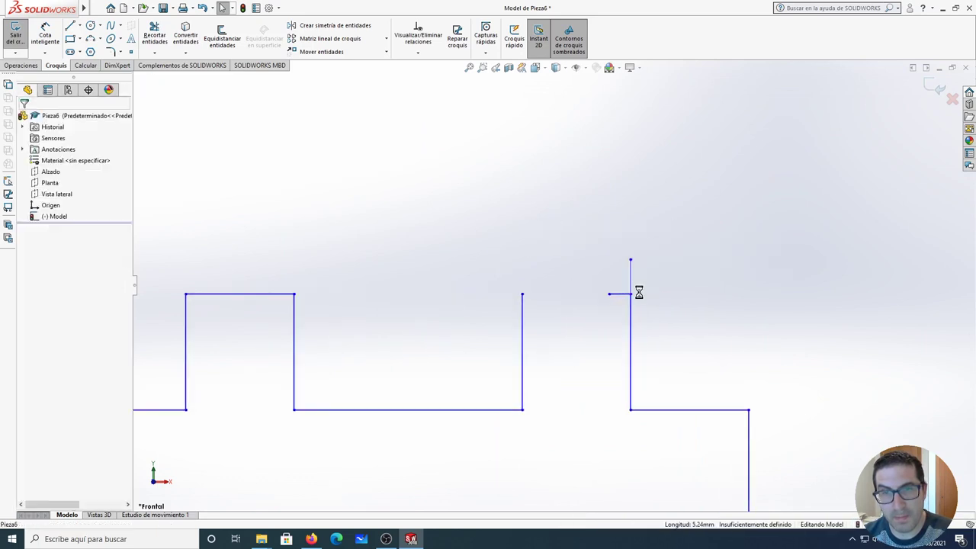
click(631, 280)
key(Delete)
scroll(628, 290, down, 2)
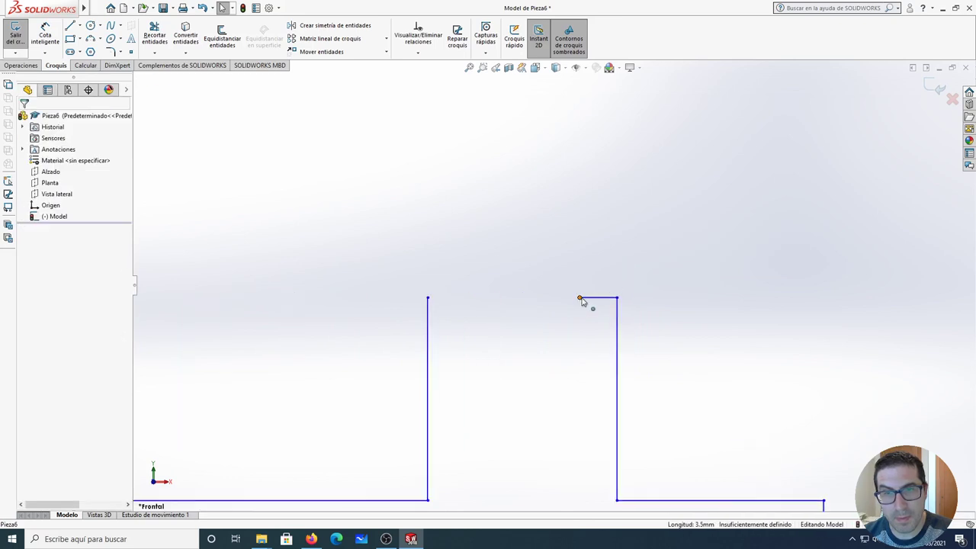
- Join the top line's endpoint to the left vertical, closing the profile
drag(579, 298, 428, 297)
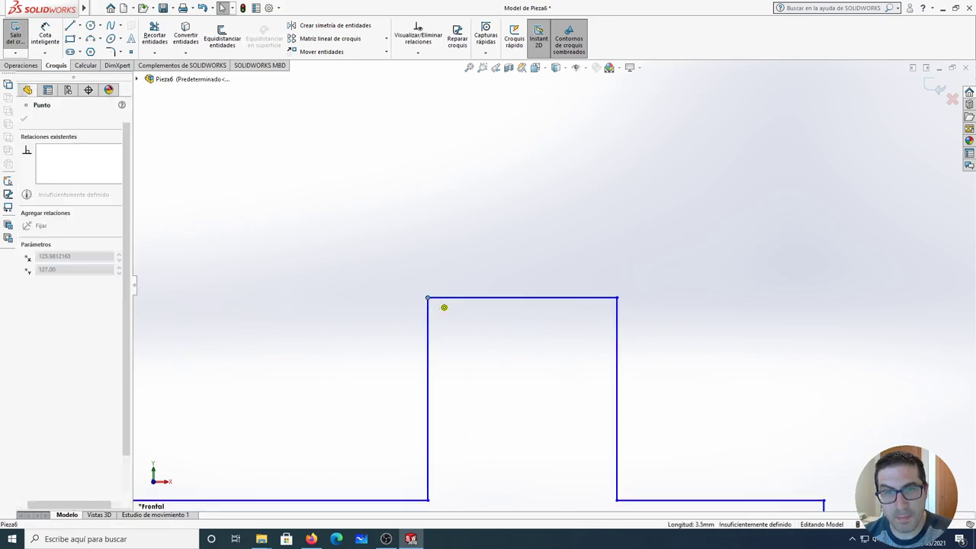
key(Escape)
scroll(454, 306, up, 1)
scroll(457, 307, up, 5)
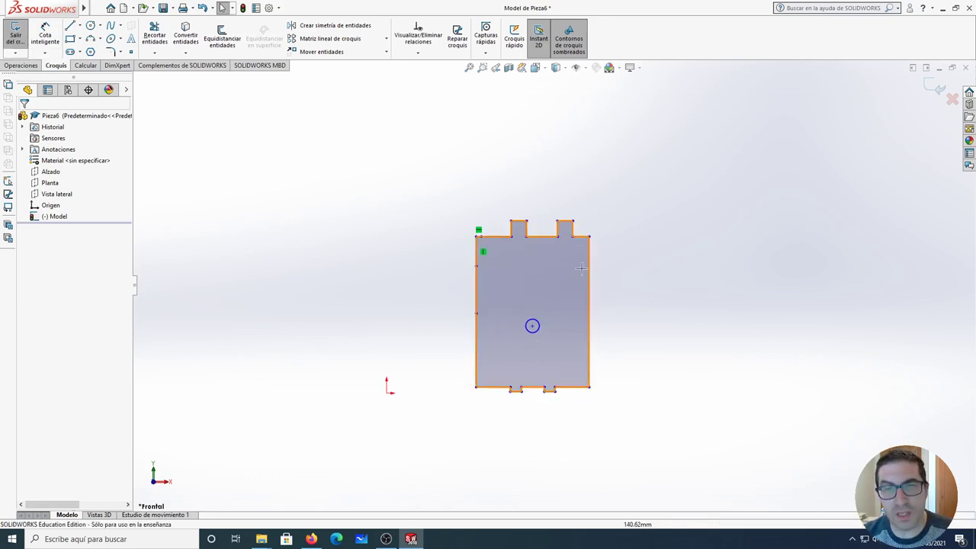
- Extrude the Model sketch 3 mm into Saliente-Extruir1, a solid plate
click(9, 36)
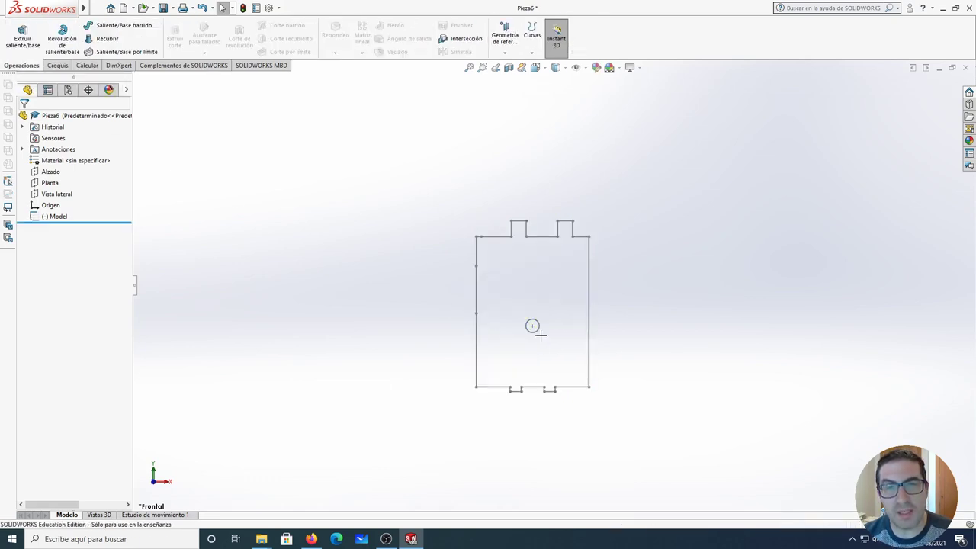
click(57, 217)
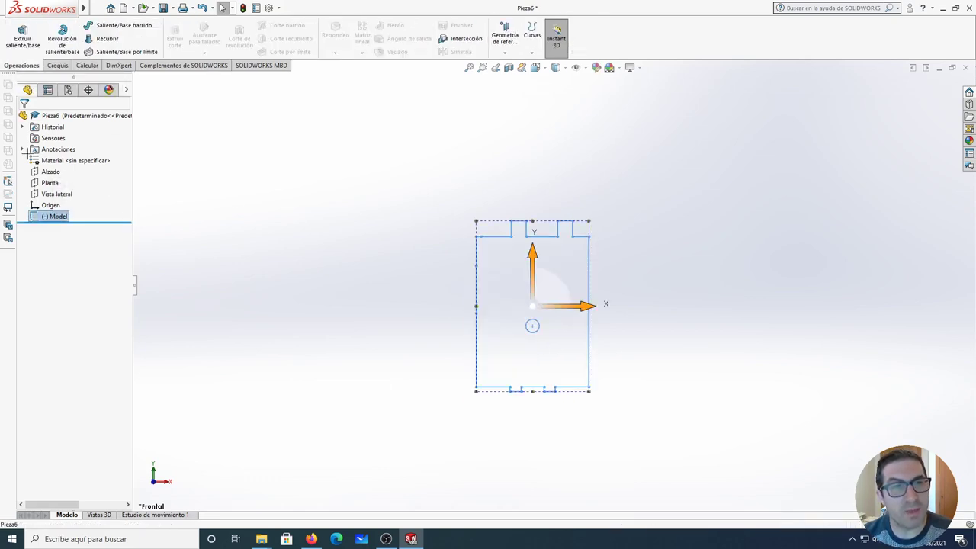
click(23, 36)
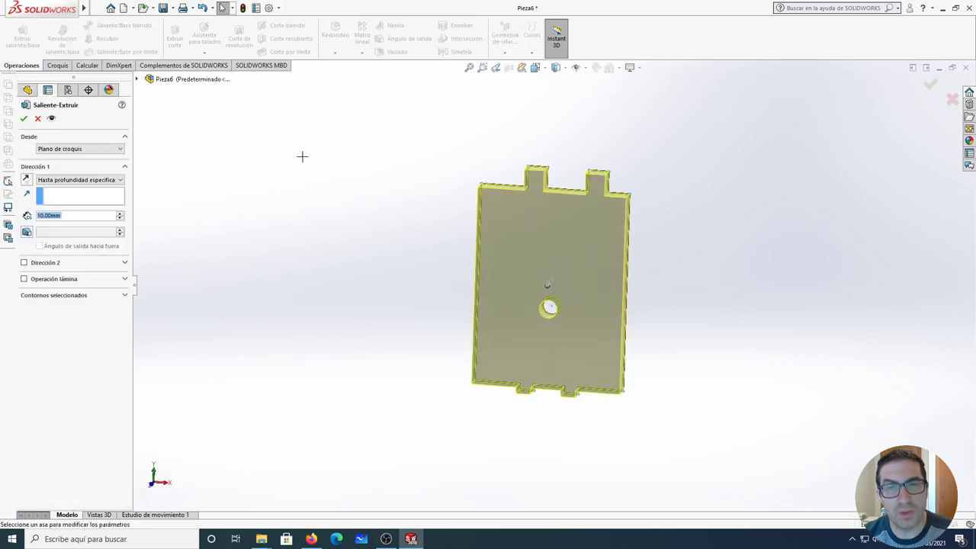
text(3)
key(Return)
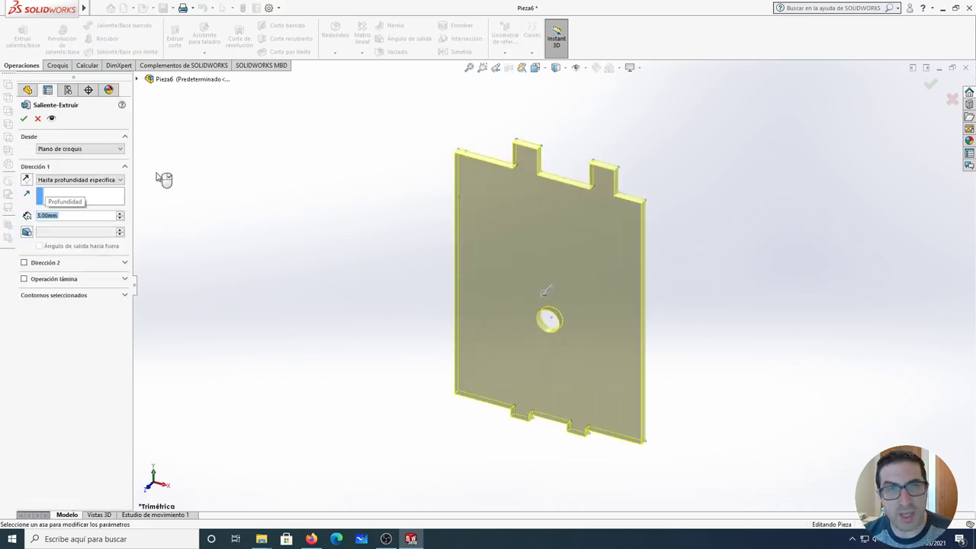
click(24, 118)
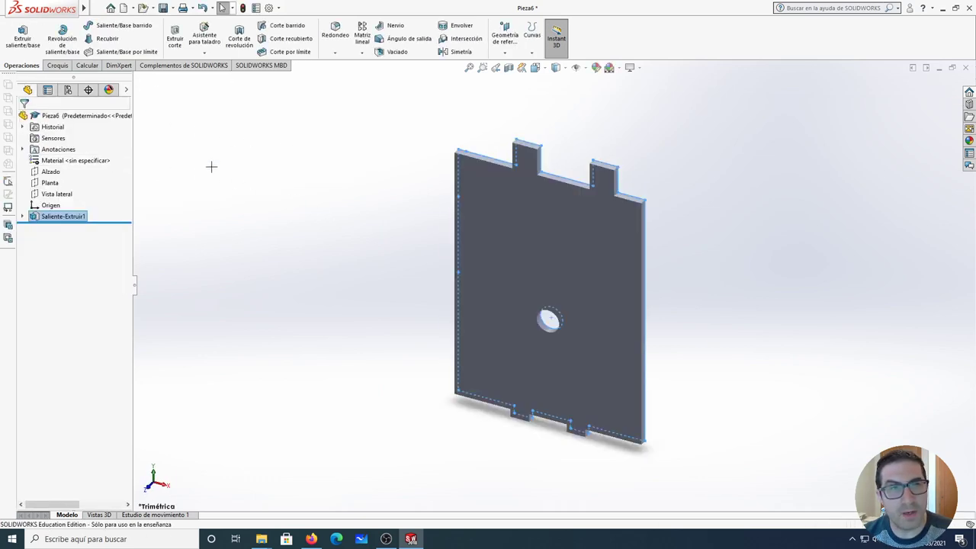
- Save the extruded part as goku_base.SLDPRT in the Goku folder
key(ctrl+s)
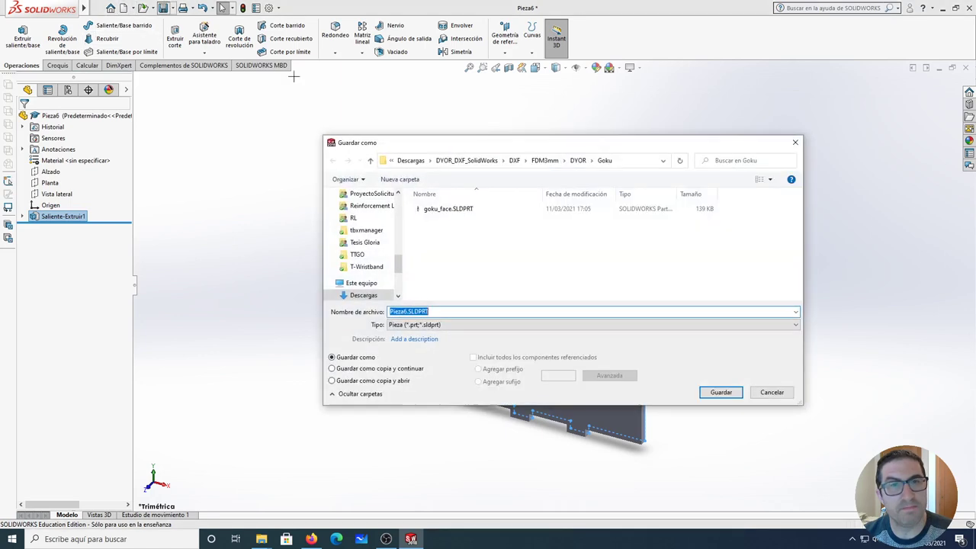
text(g)
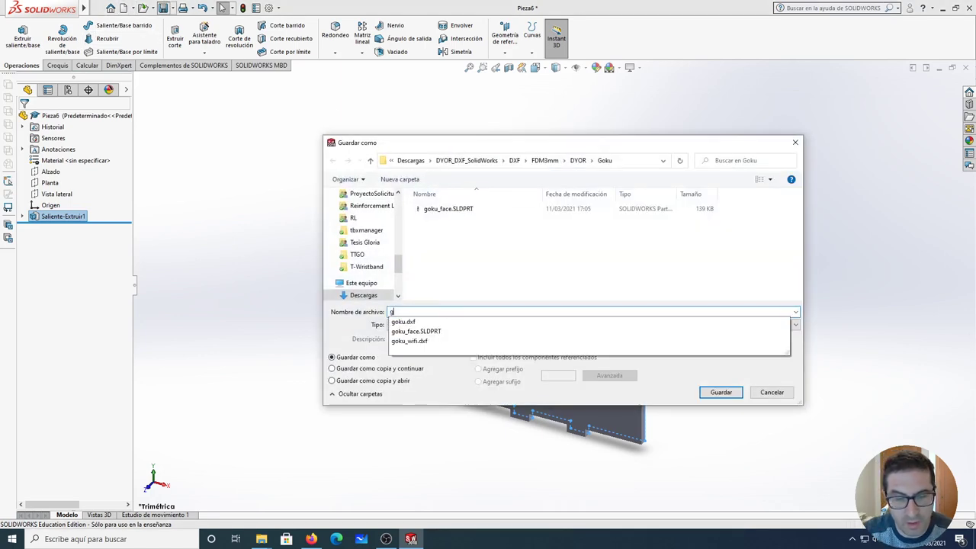
text(oku_)
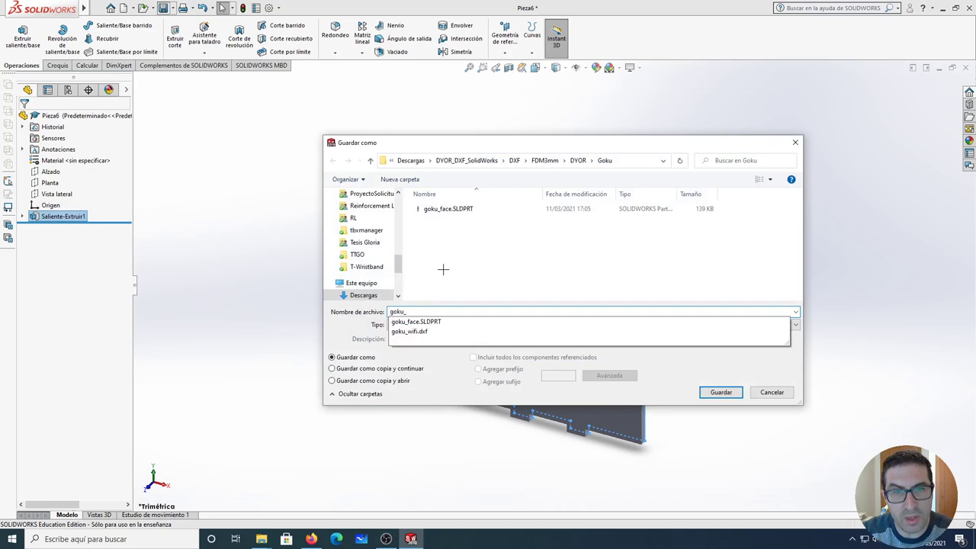
text(base)
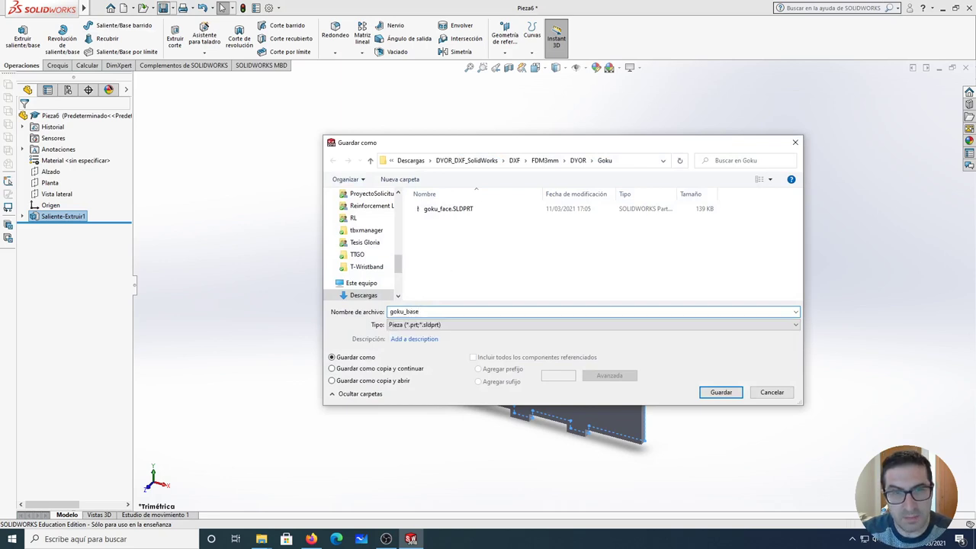
key(Return)
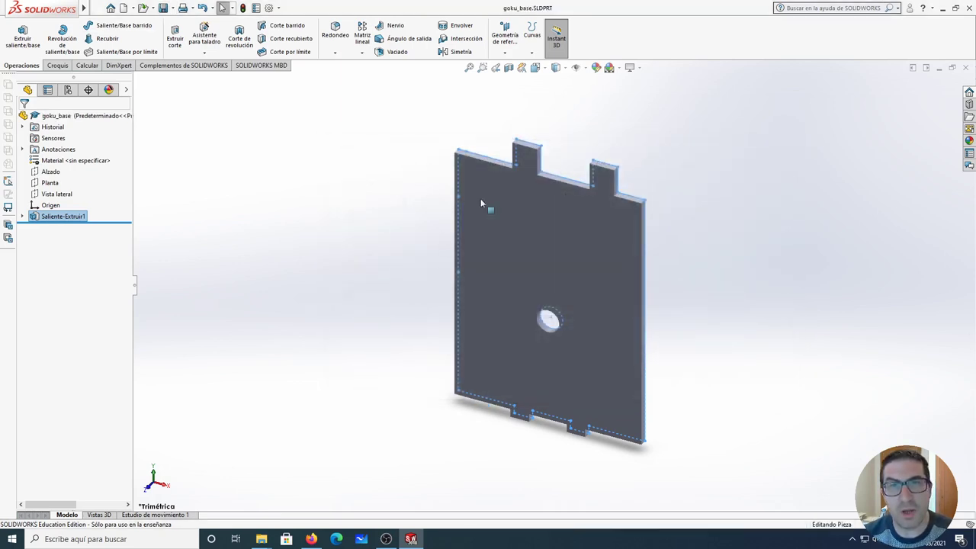
- Close goku_base and start a new Ensamblaje document
click(965, 68)
click(121, 7)
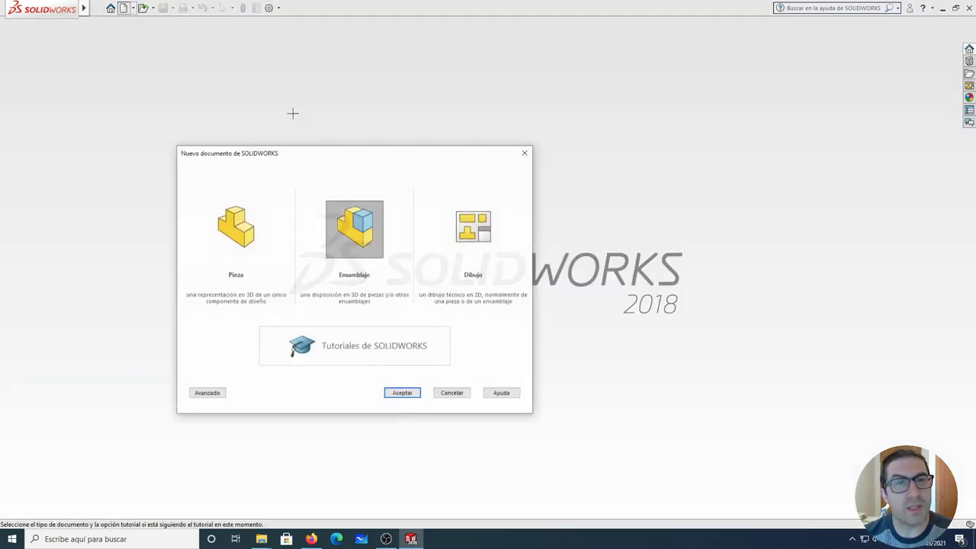
click(404, 393)
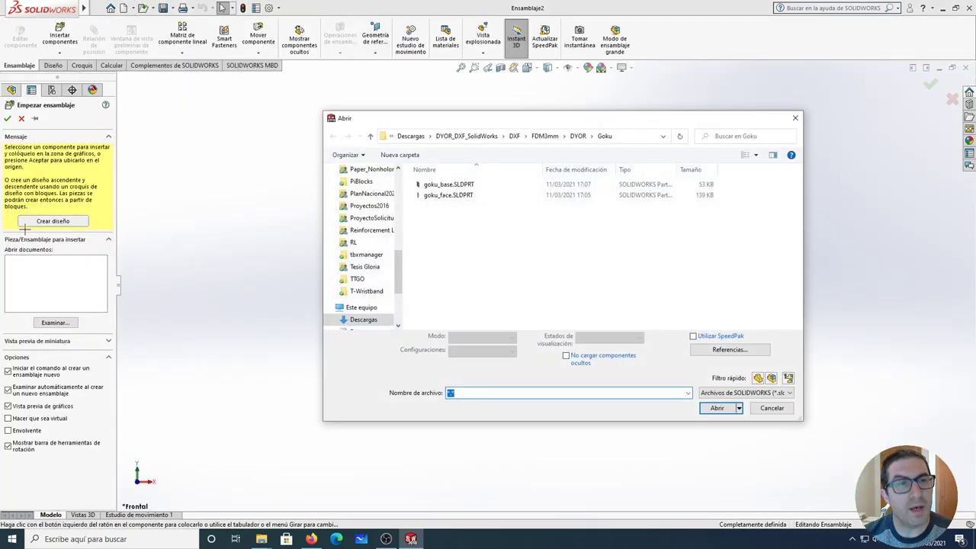
- Insert goku_base and goku_face, placing the face plate left of the base plate
click(440, 184)
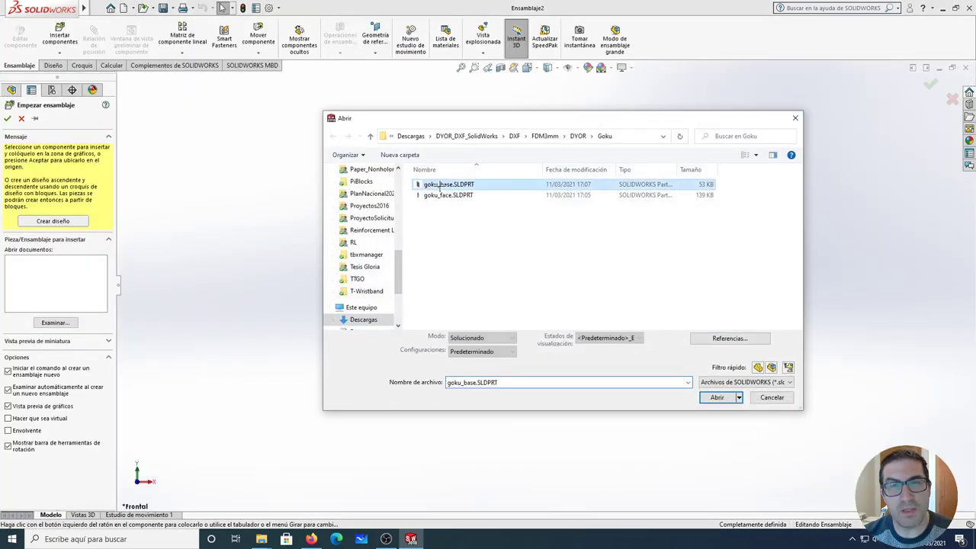
click(715, 397)
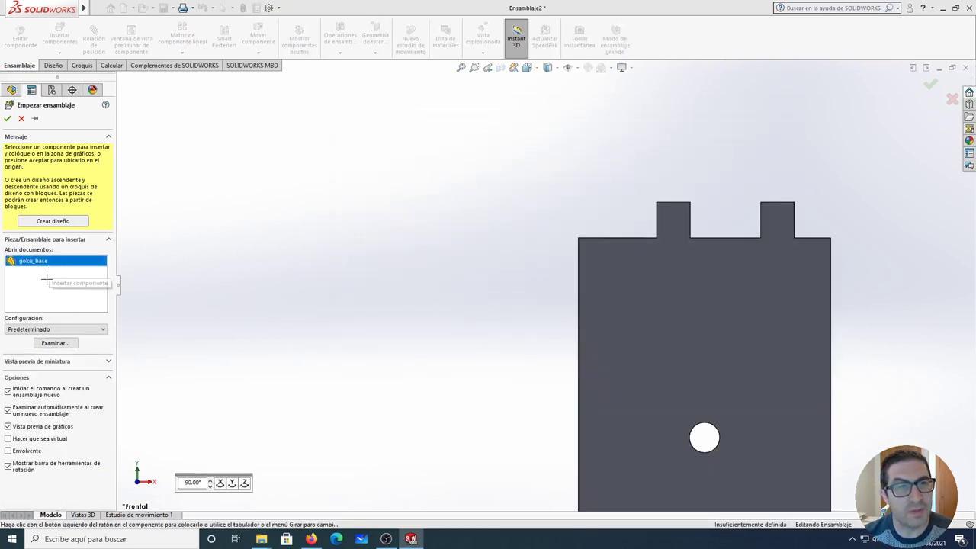
click(55, 343)
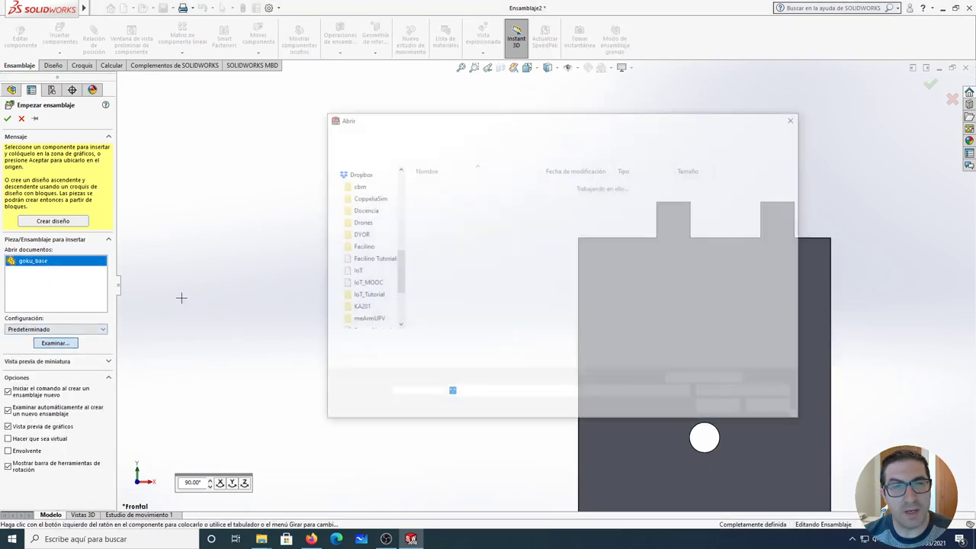
double_click(449, 195)
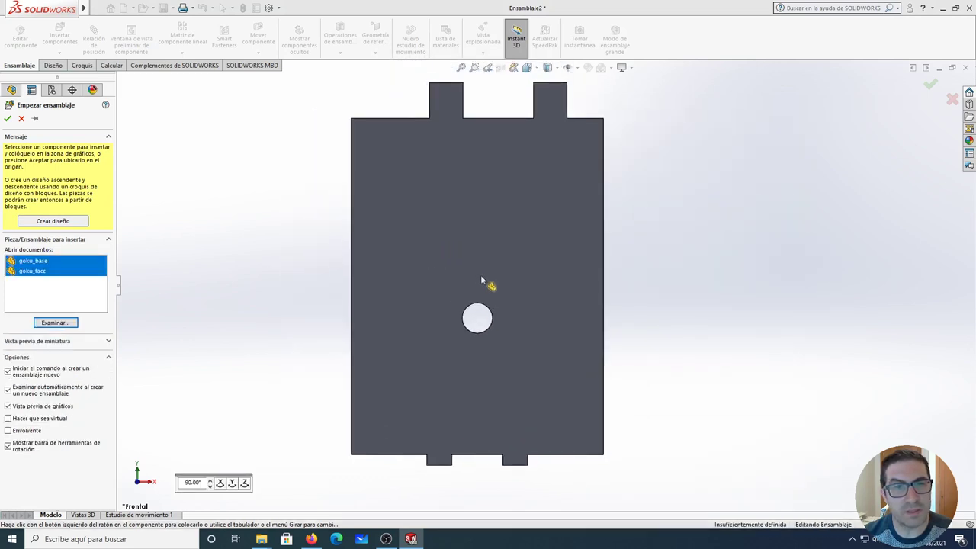
click(480, 282)
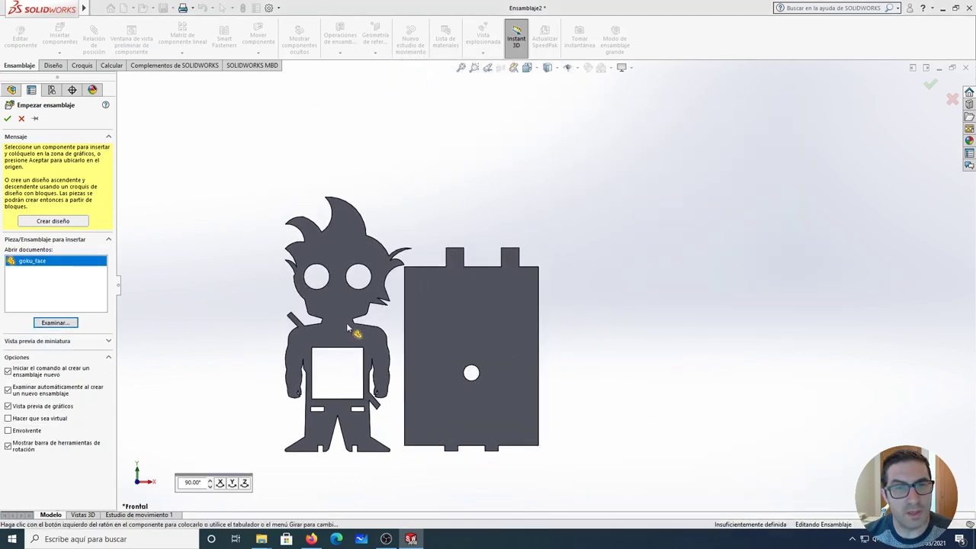
click(332, 317)
- Orbit below the plates and select one face on goku_face and one on goku_base
scroll(362, 311, up, 3)
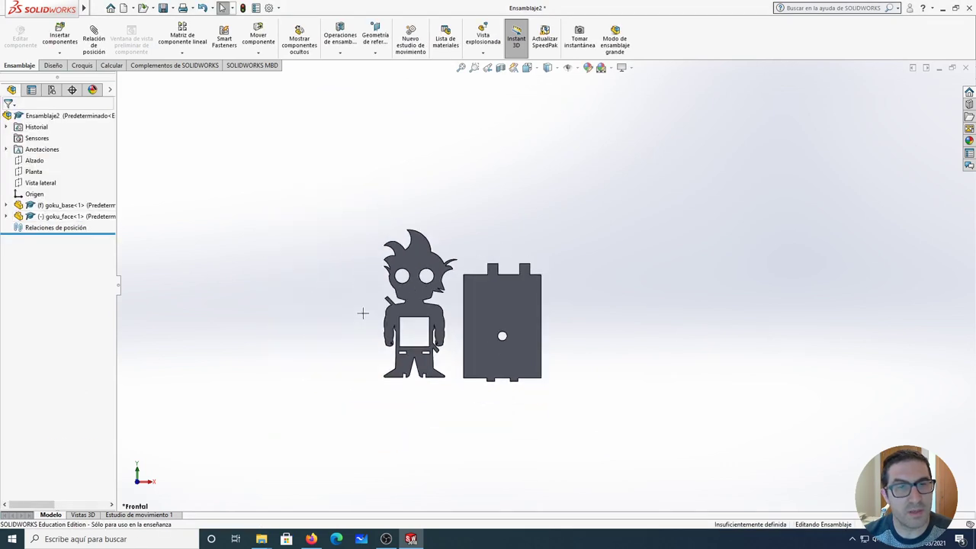
middle_drag(497, 356, 479, 272)
scroll(488, 304, down, 3)
scroll(493, 328, up, 3)
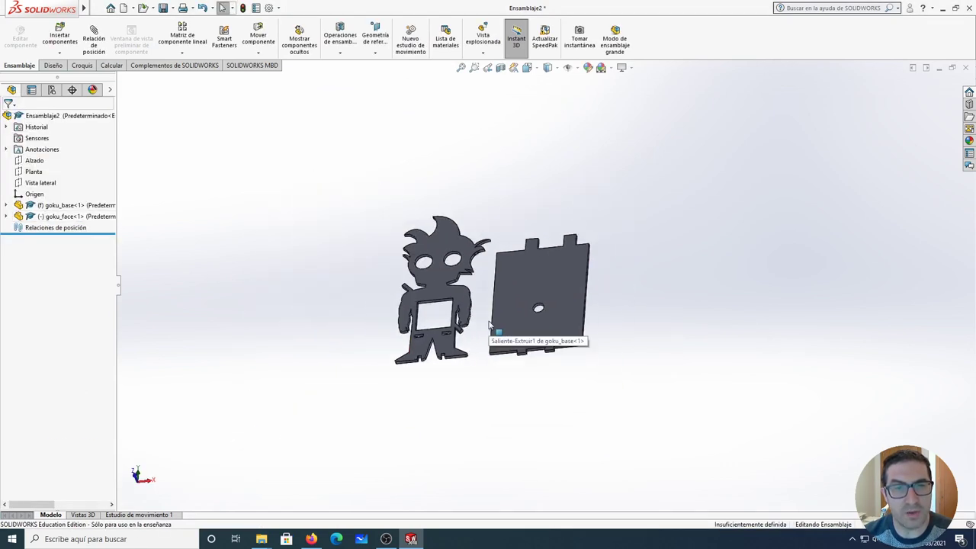
middle_drag(492, 331, 438, 263)
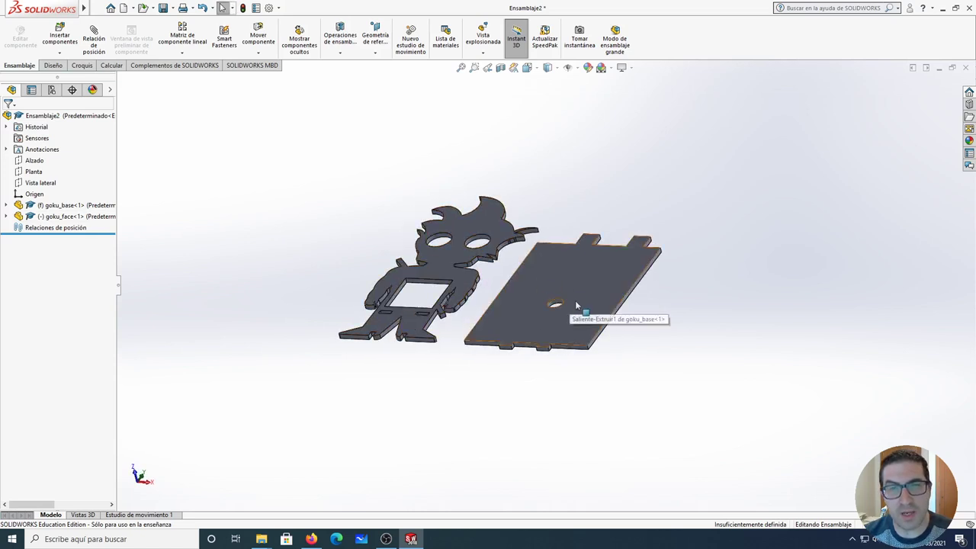
middle_drag(570, 311, 558, 320)
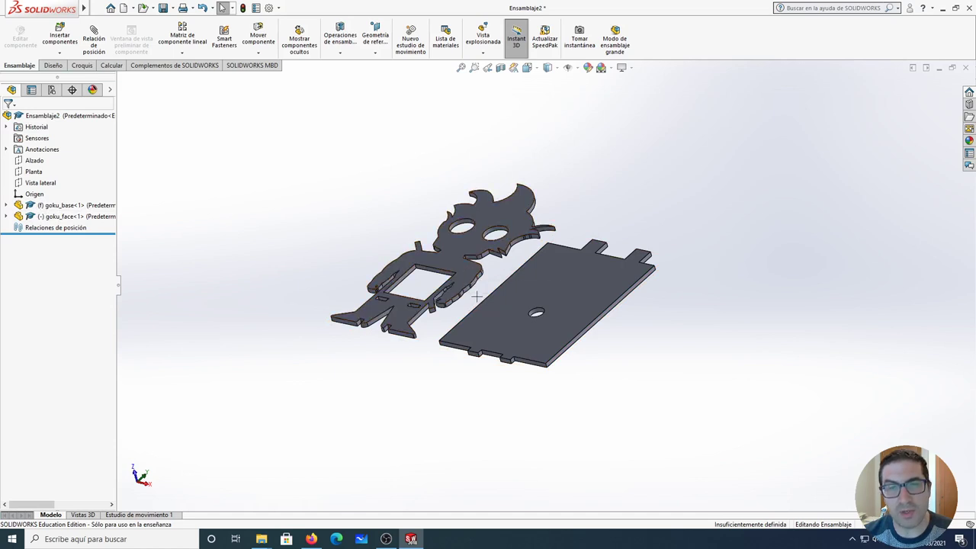
scroll(518, 335, down, 5)
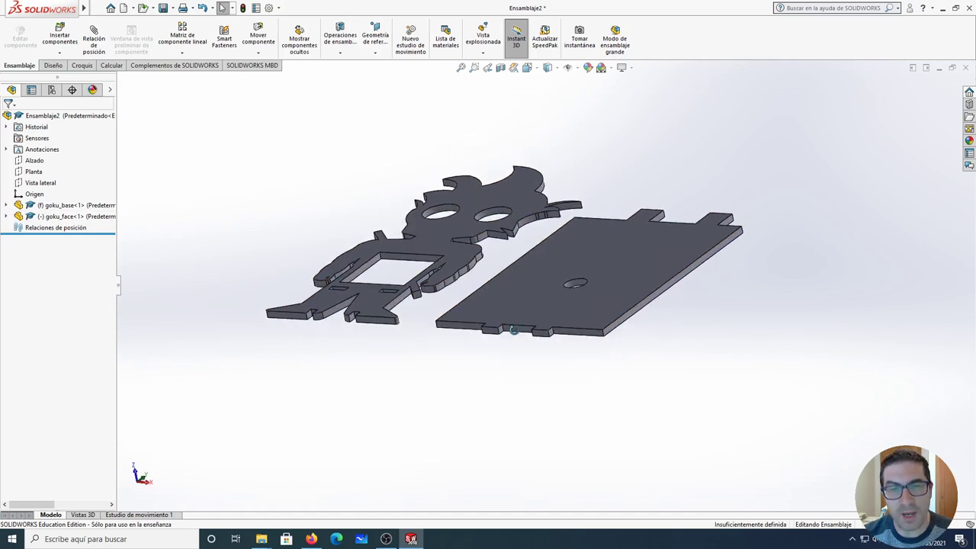
scroll(523, 332, up, 2)
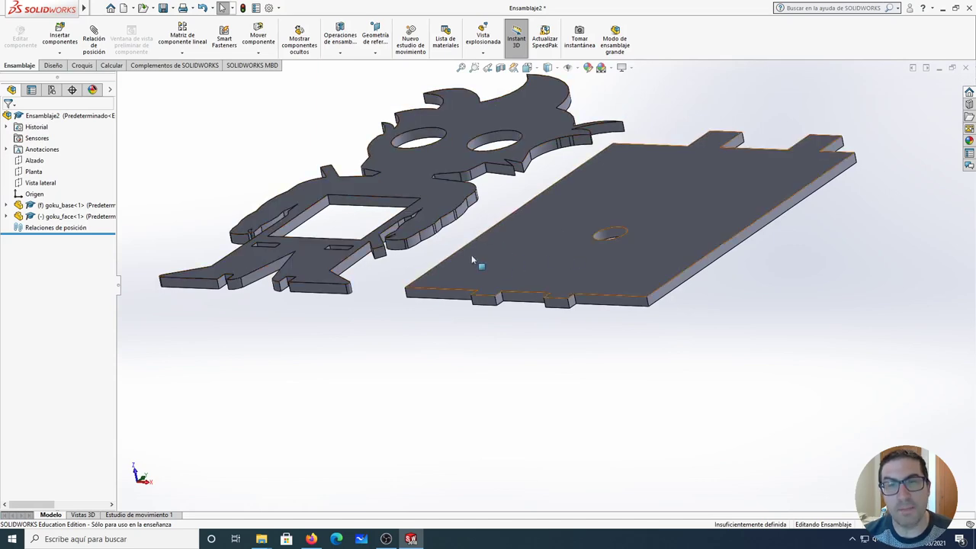
middle_drag(403, 272, 554, 285)
click(301, 272)
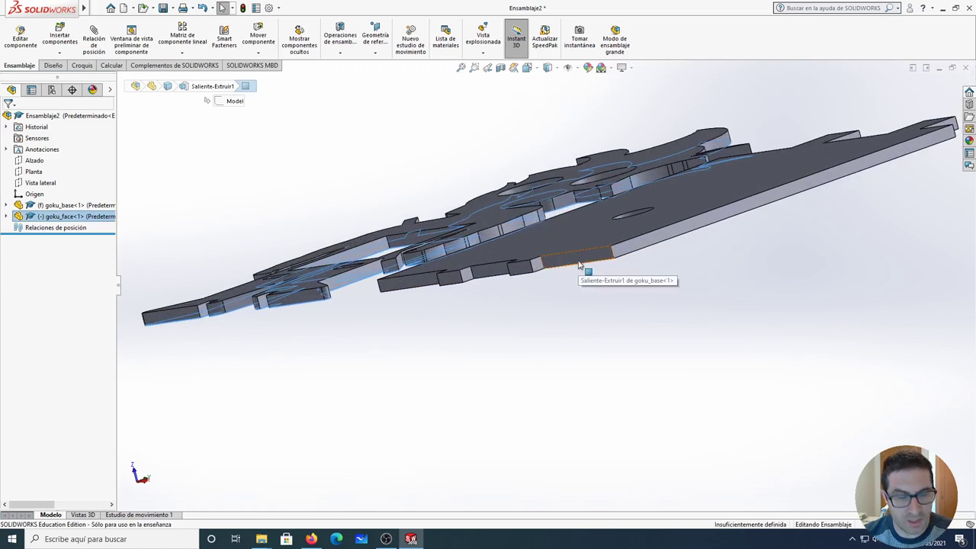
ctrl+click(579, 265)
scroll(496, 266, up, 3)
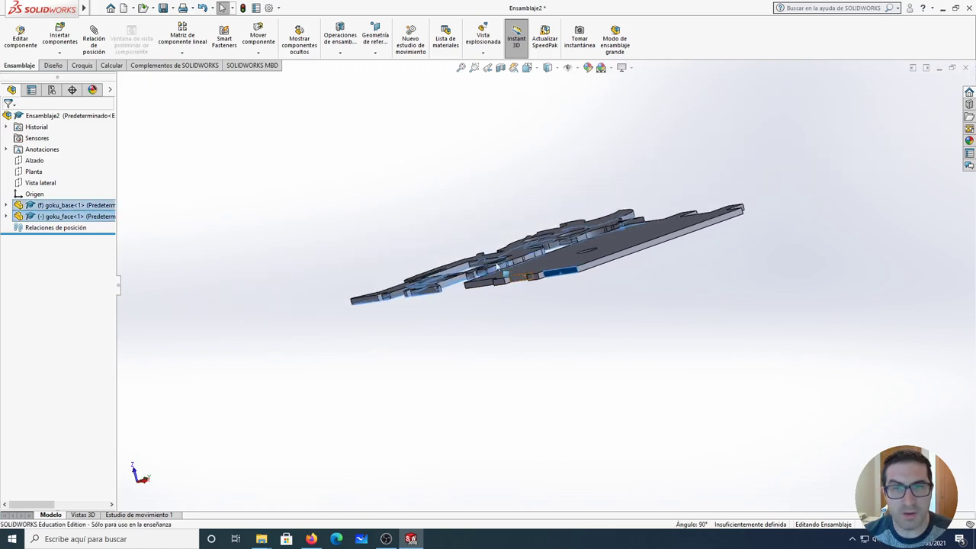
- Accept the Coincidente mate between the two faces, standing goku_face upright beside goku_base
click(93, 40)
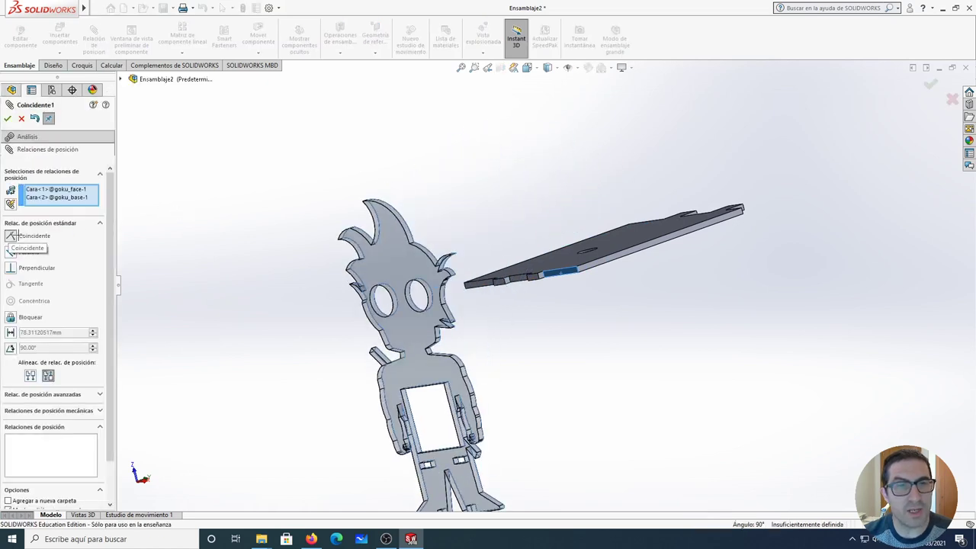
click(8, 118)
scroll(533, 290, up, 3)
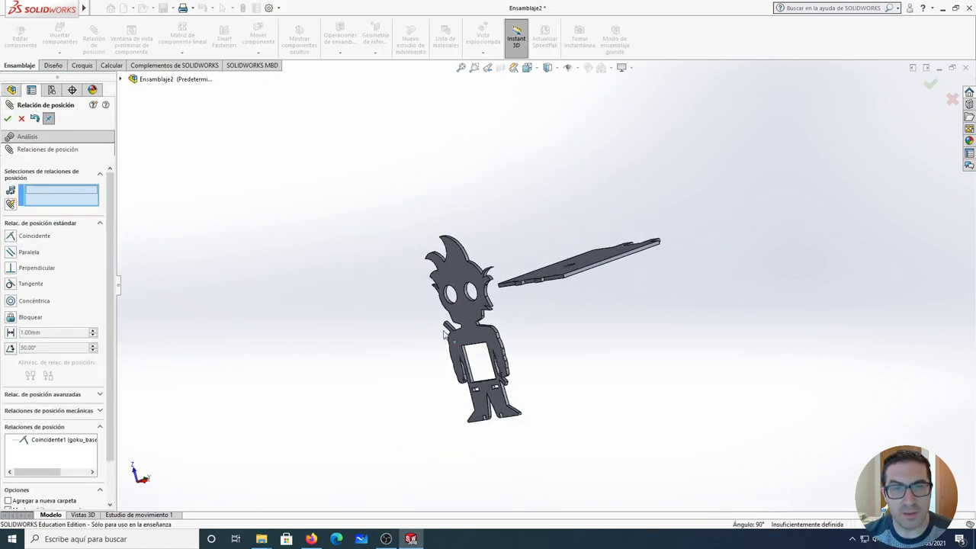
scroll(533, 352, down, 4)
middle_drag(533, 352, 491, 394)
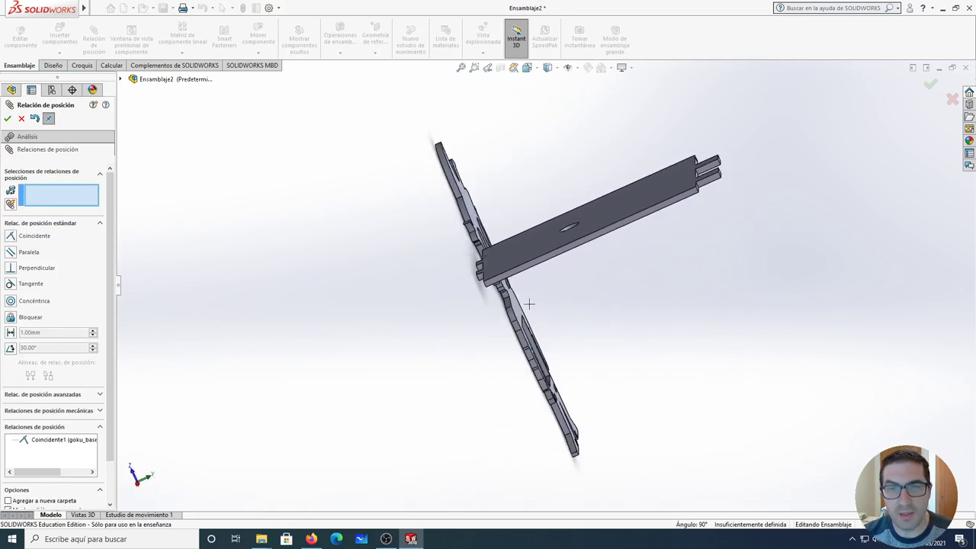
middle_drag(516, 309, 601, 276)
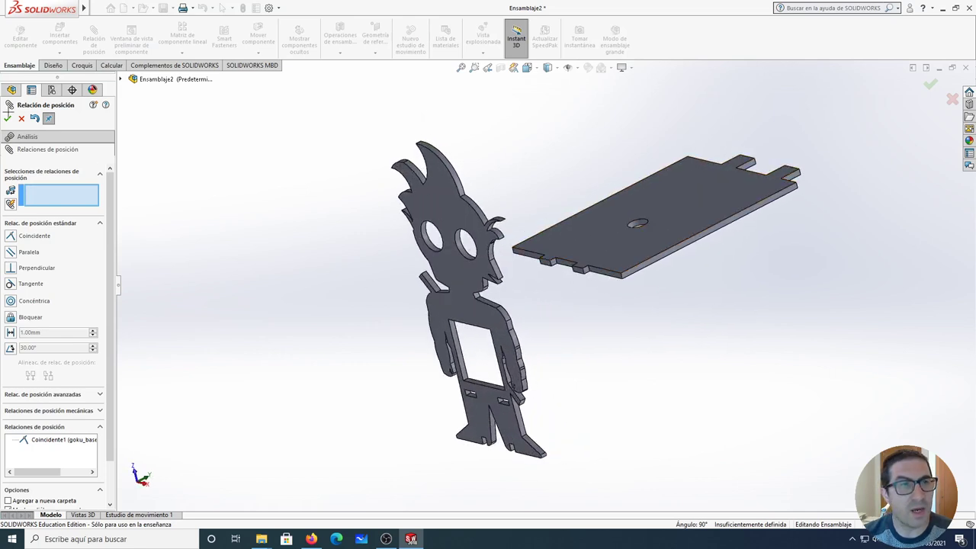
click(8, 118)
- Drag goku_face up and right with Mover componente so it sits before the base plate
click(251, 34)
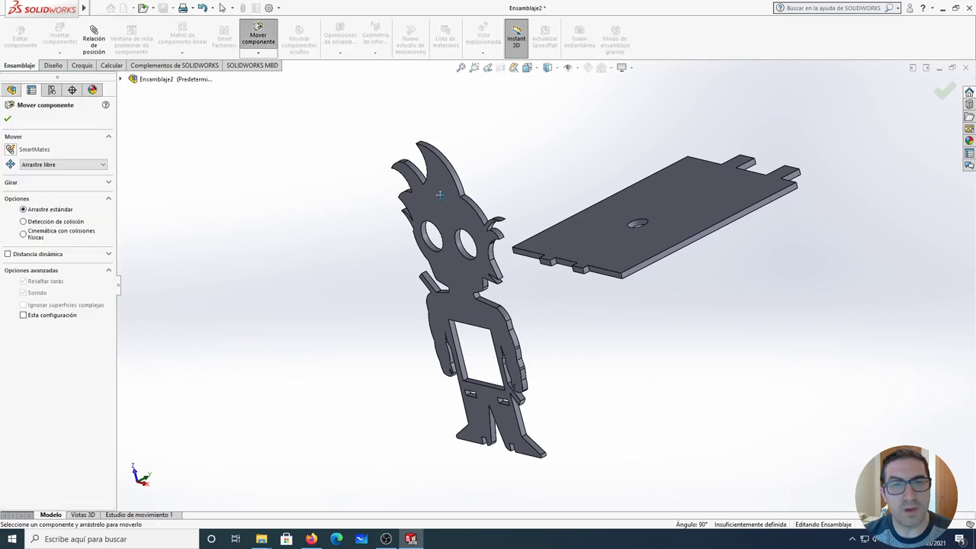
drag(481, 204, 603, 197)
middle_drag(589, 265, 658, 278)
mouse_move(572, 292)
middle_down()
mouse_move(630, 294)
mouse_move(435, 284)
mouse_move(498, 367)
mouse_move(320, 274)
mouse_move(442, 270)
mouse_move(560, 288)
middle_up()
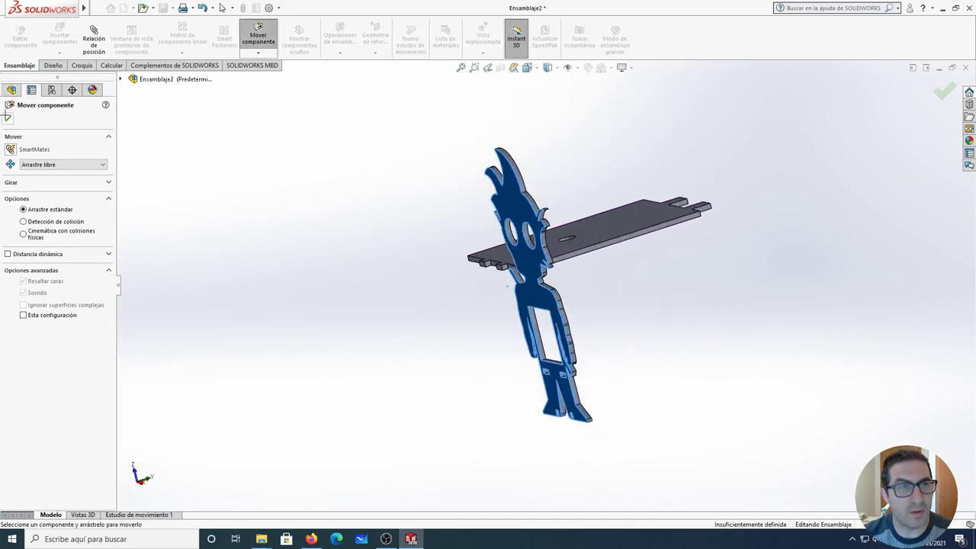
click(8, 117)
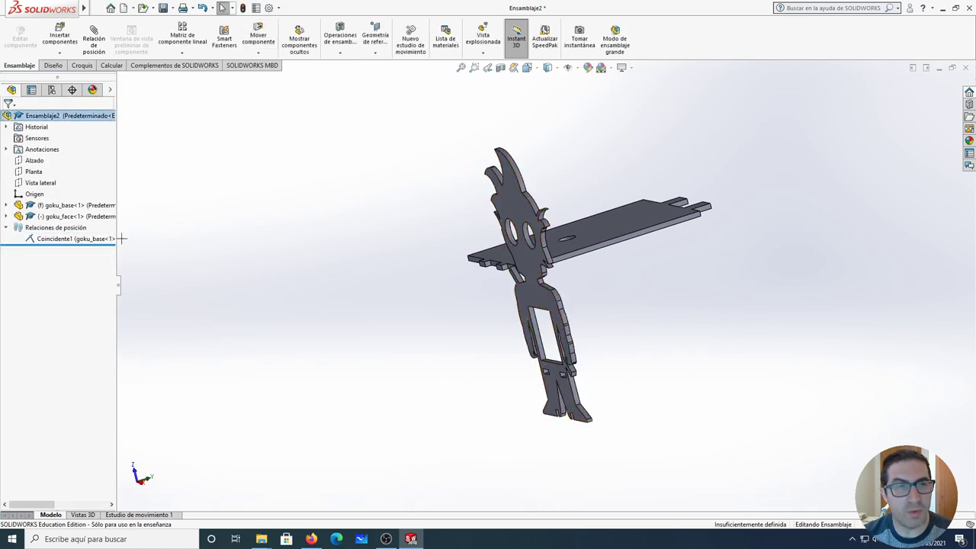
- Select a face inside the Goku figure's lower slot from a near-front view
middle_drag(458, 302, 667, 363)
scroll(603, 341, up, 5)
scroll(538, 365, up, 5)
click(516, 326)
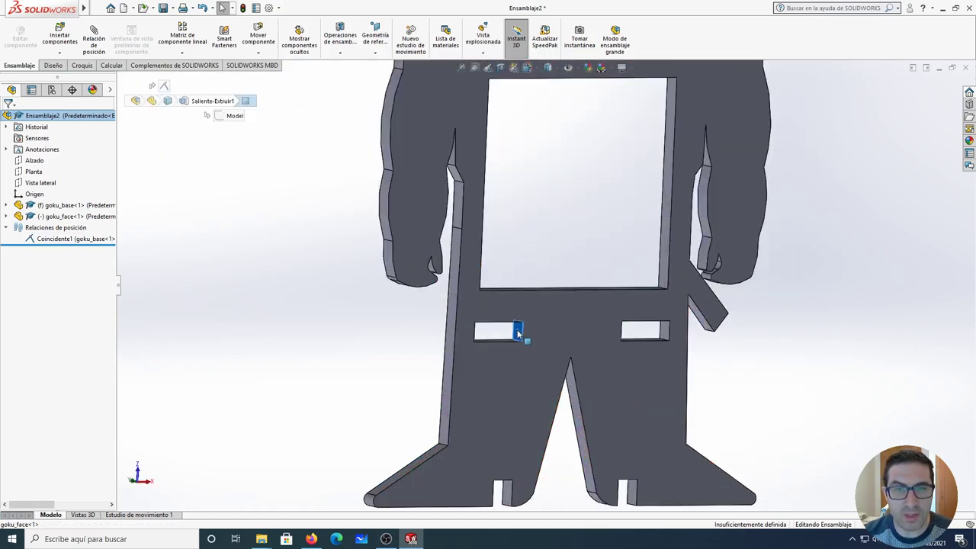
- Add a base-plate tab face and apply a Coincidente mate with the figure's slot face
scroll(416, 256, down, 5)
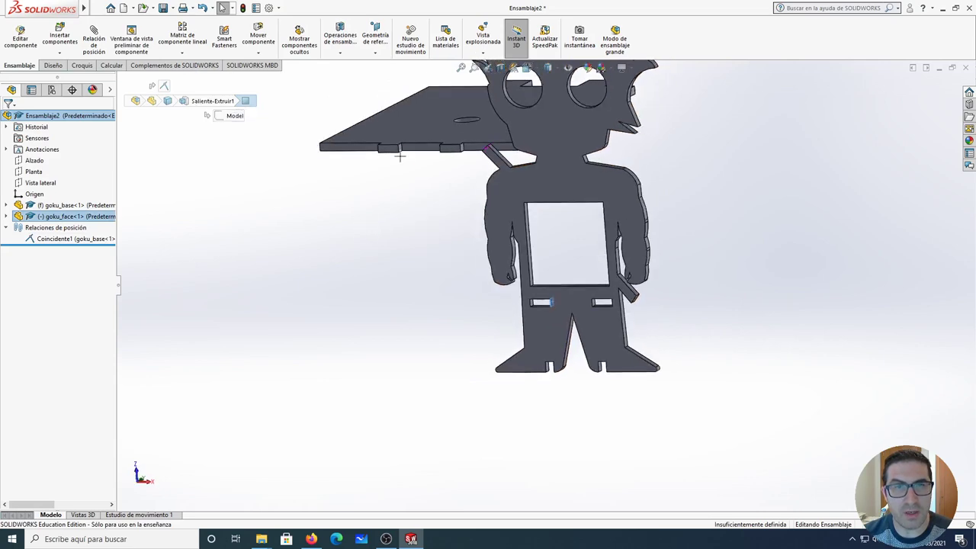
scroll(414, 194, up, 5)
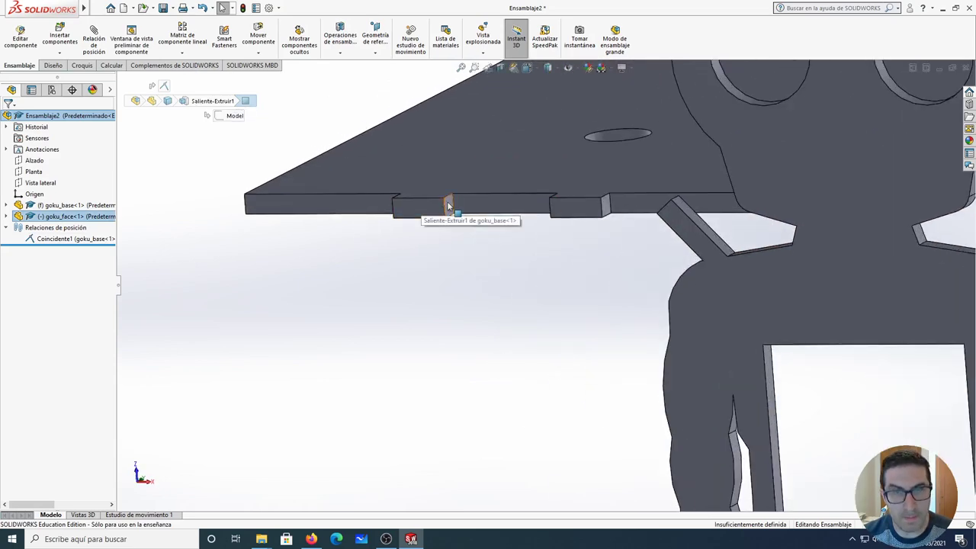
ctrl+click(448, 205)
scroll(454, 212, down, 5)
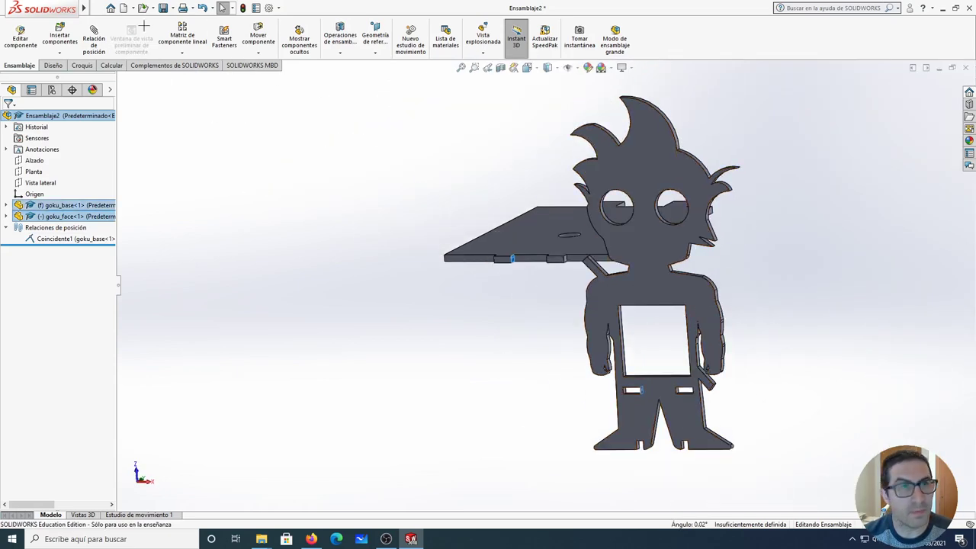
click(94, 30)
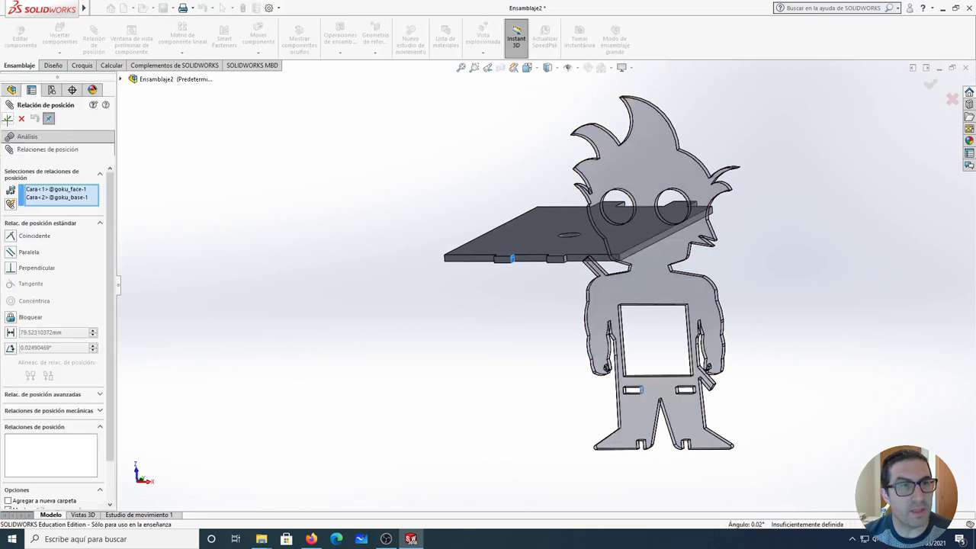
click(11, 235)
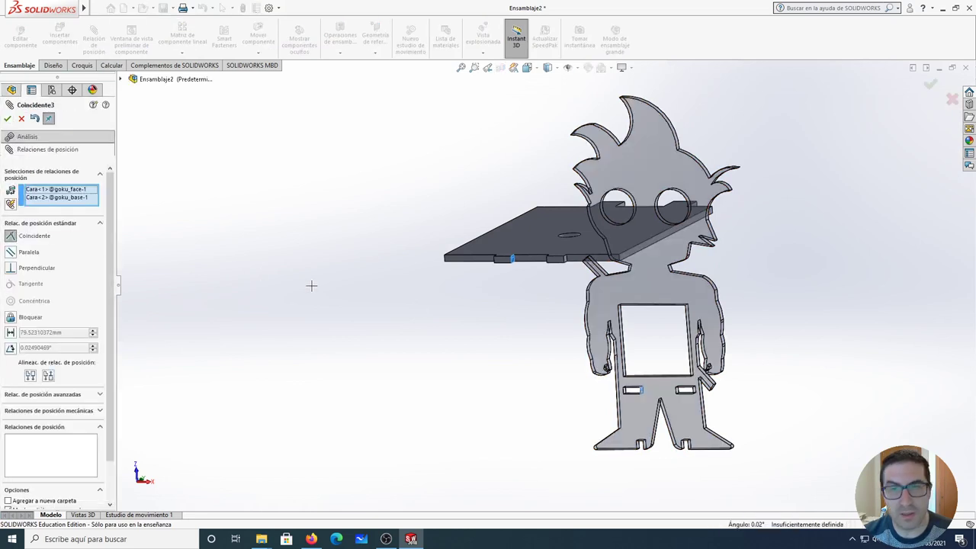
key(Return)
key(Return)
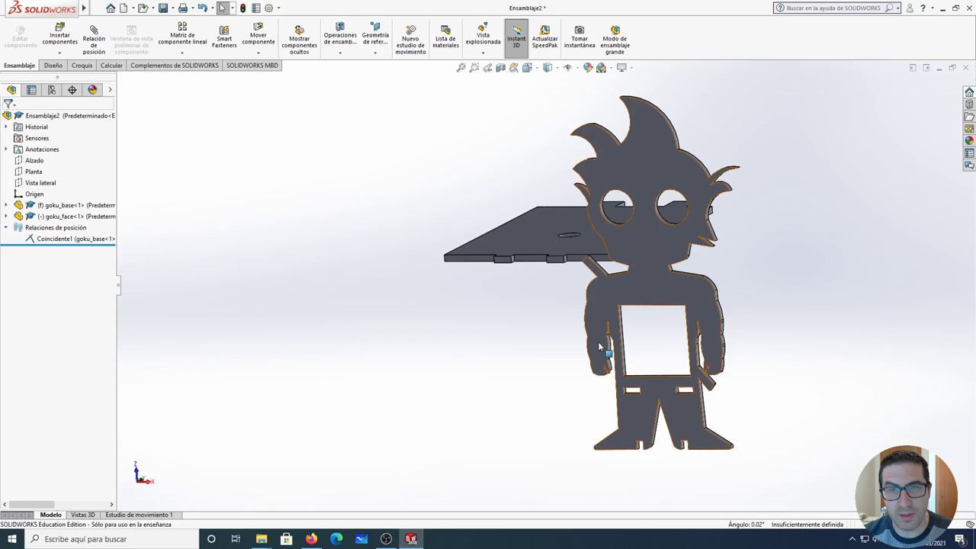
- Select another Goku figure face and a base-plate tab face for a coincident mate
scroll(648, 396, down, 2)
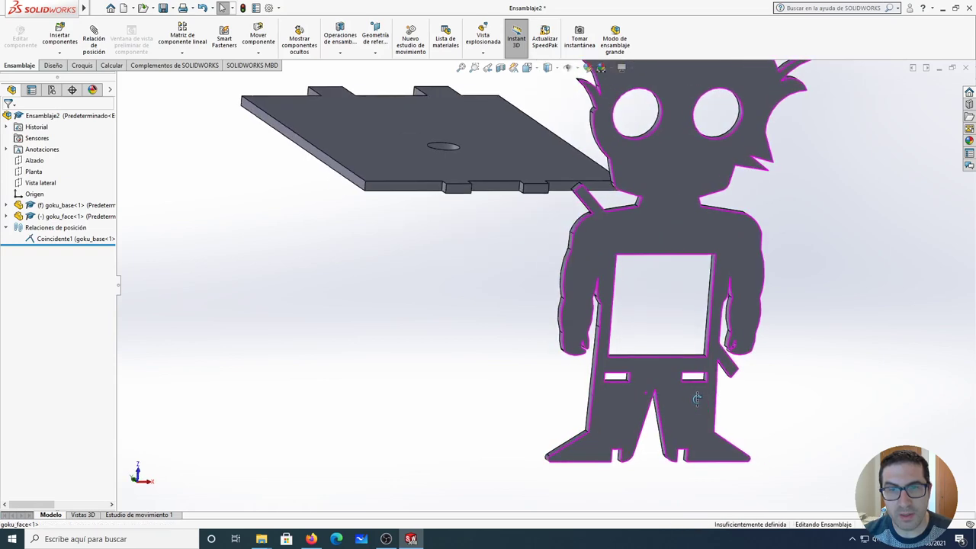
scroll(648, 395, down, 2)
click(593, 355)
scroll(593, 355, up, 3)
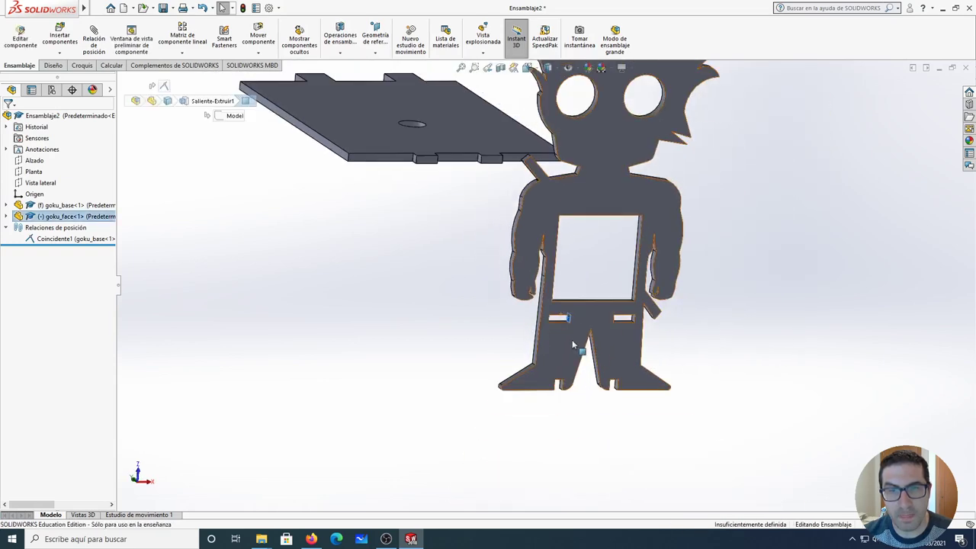
middle_drag(401, 183, 426, 176)
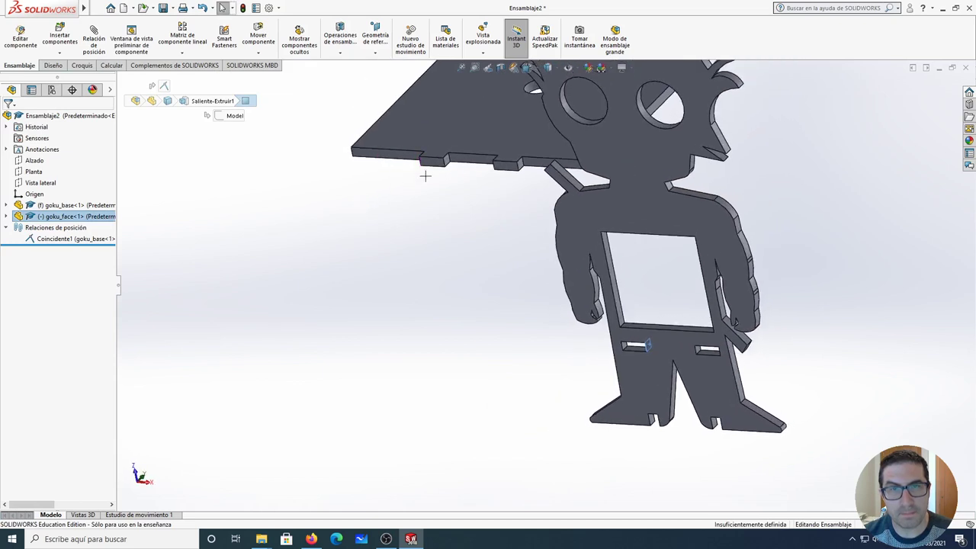
ctrl+click(447, 161)
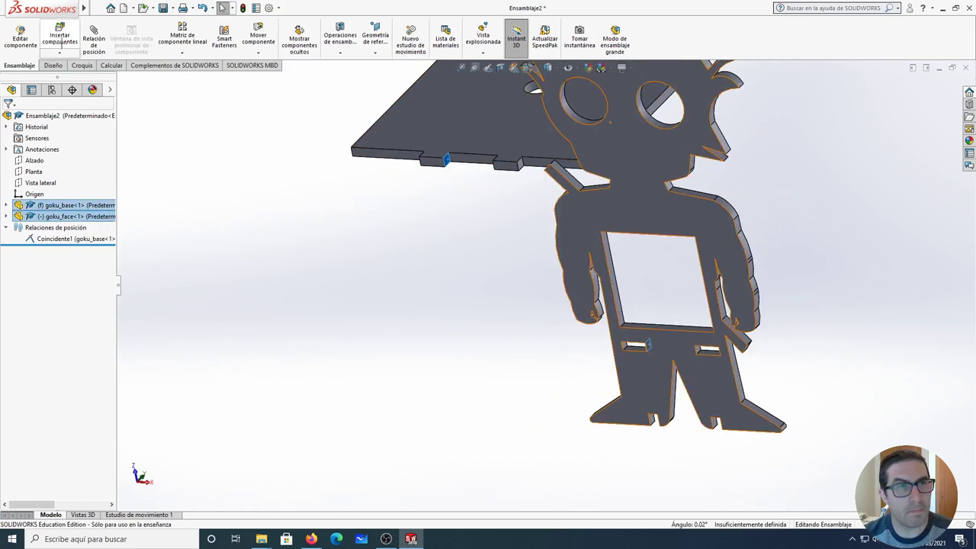
click(93, 37)
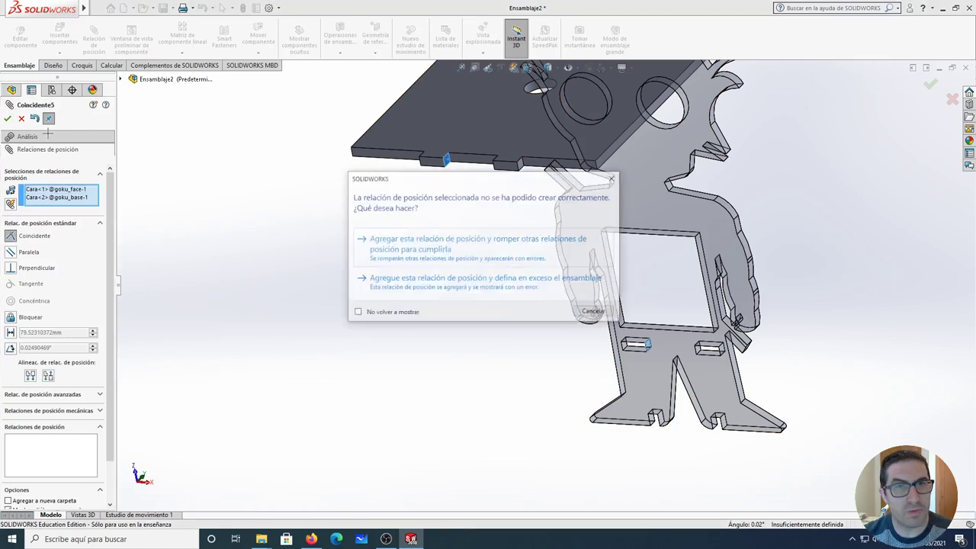
- Add the mate while breaking conflicts, then delete the failing Coincidente1 mate
click(423, 244)
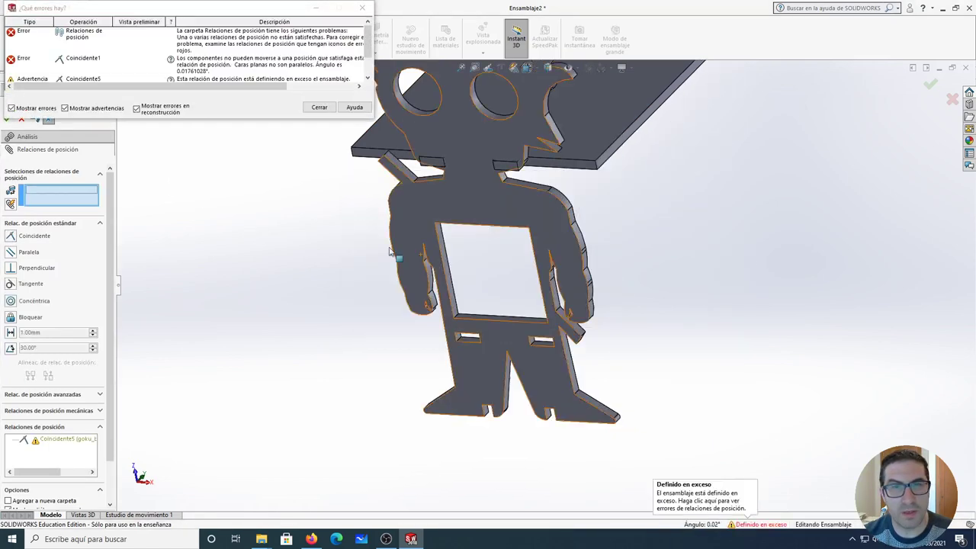
click(318, 108)
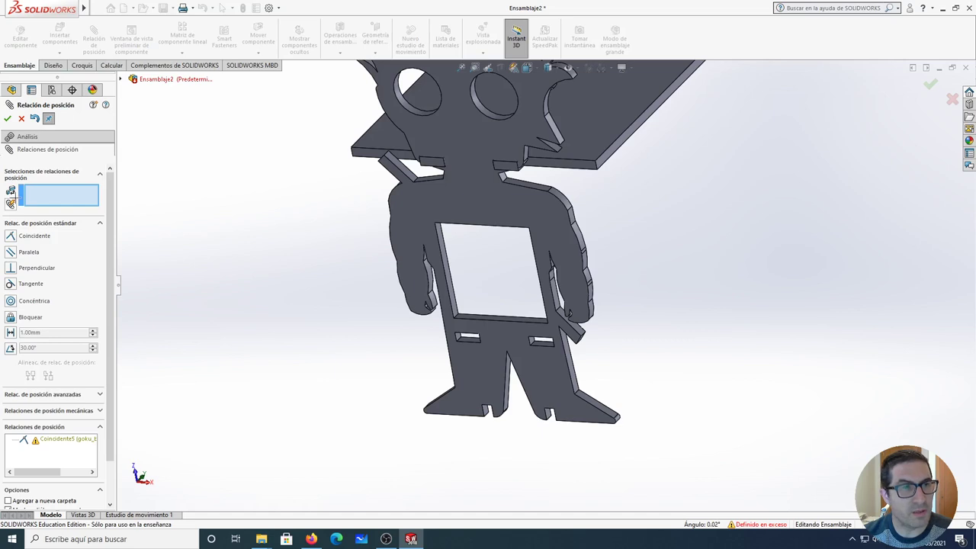
click(7, 118)
click(69, 238)
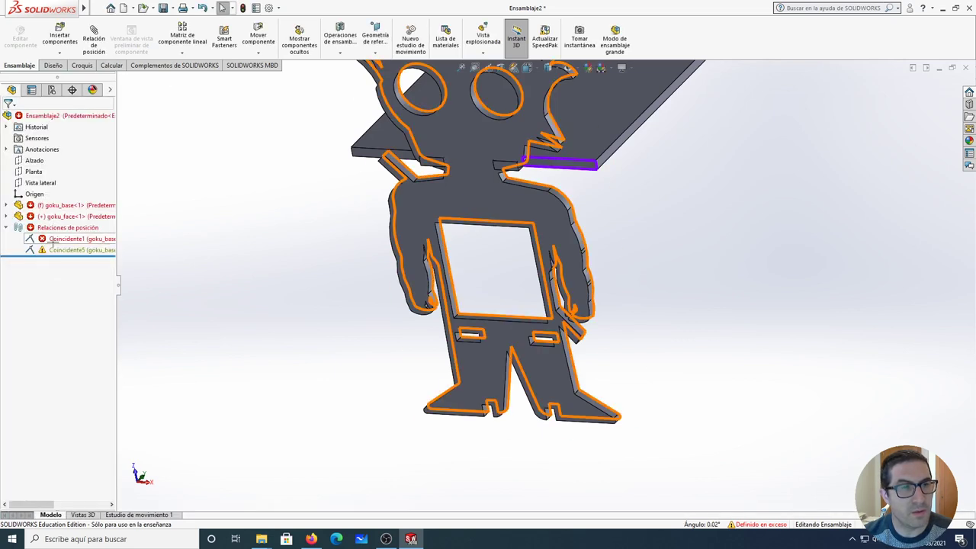
key(Delete)
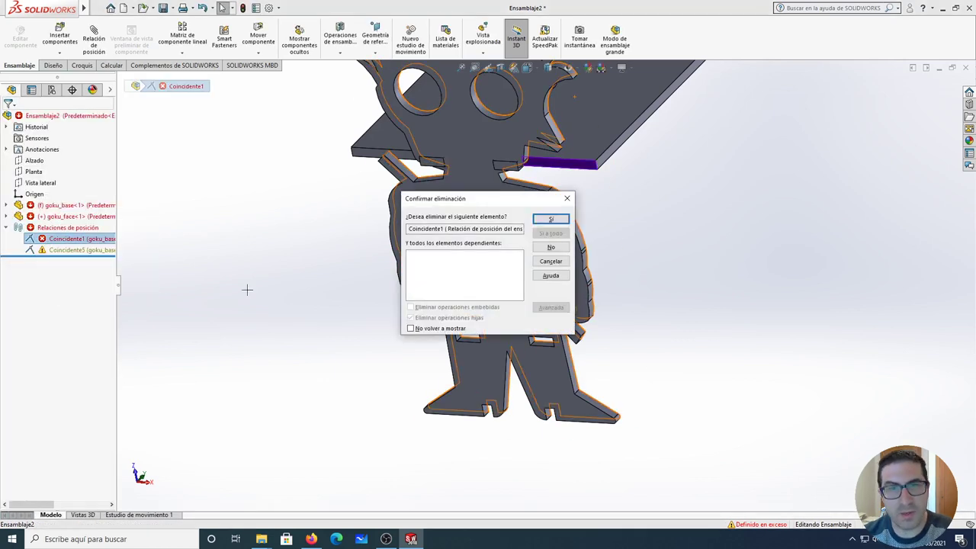
click(549, 218)
middle_drag(548, 219, 627, 362)
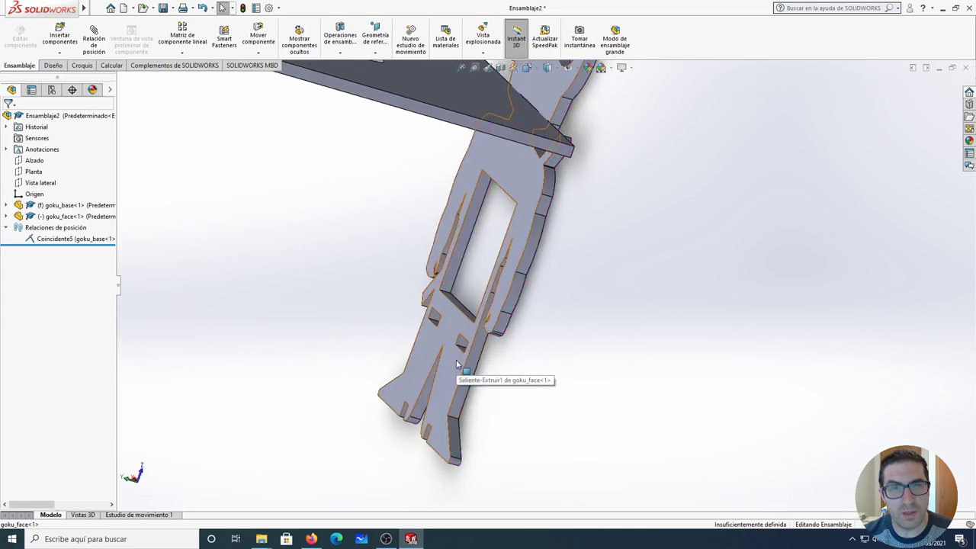
- Mate a Goku figure face coincident with a base plate face as Coincidente6
middle_drag(457, 365, 503, 366)
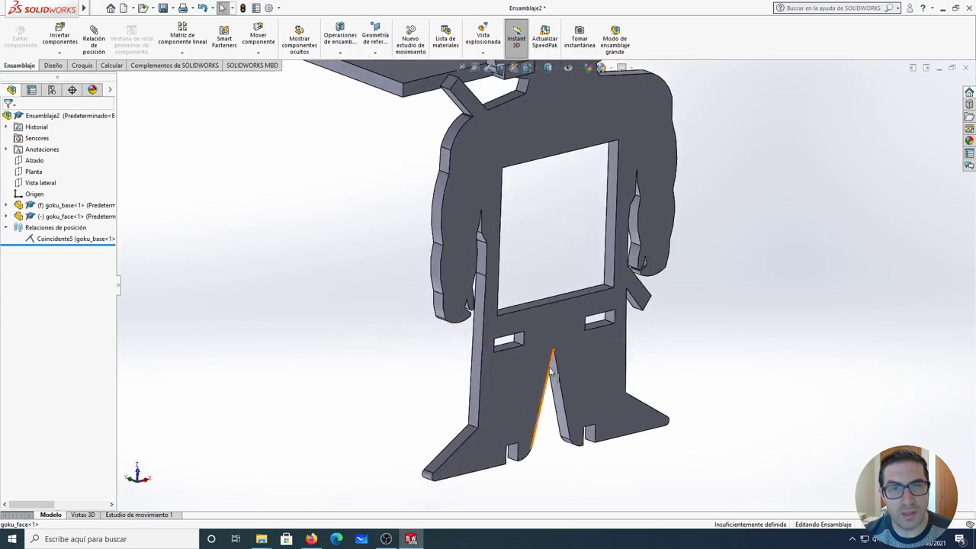
click(517, 372)
scroll(517, 371, up, 3)
scroll(555, 171, down, 5)
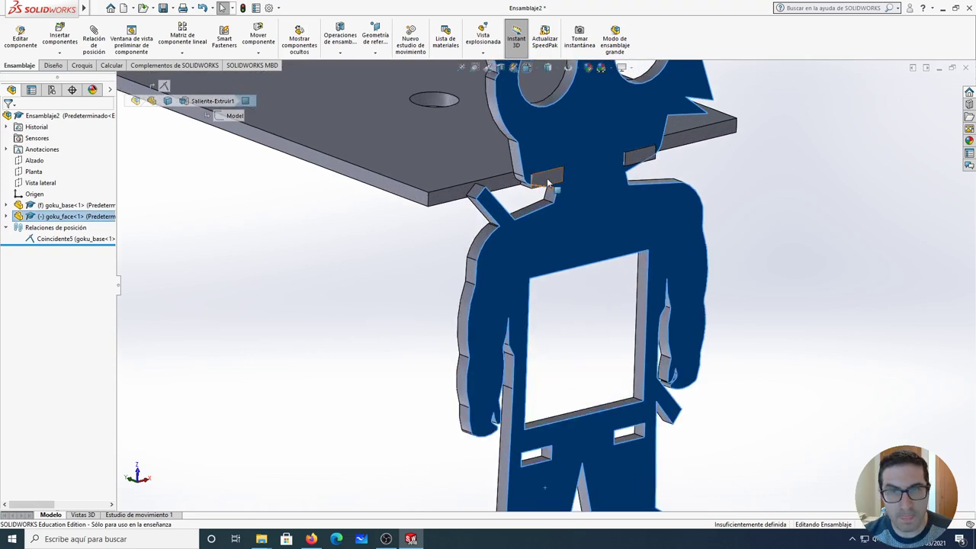
ctrl+click(547, 183)
click(93, 30)
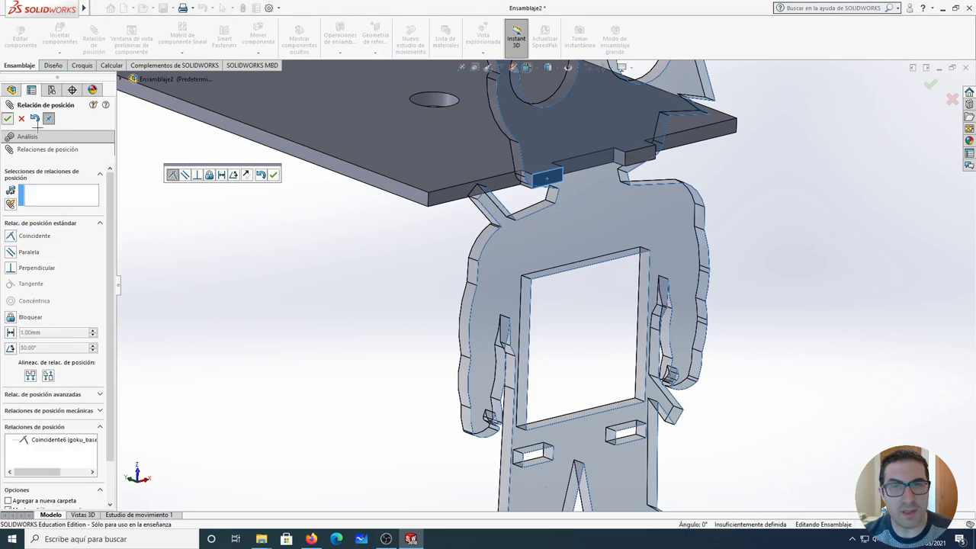
click(7, 118)
scroll(562, 286, down, 5)
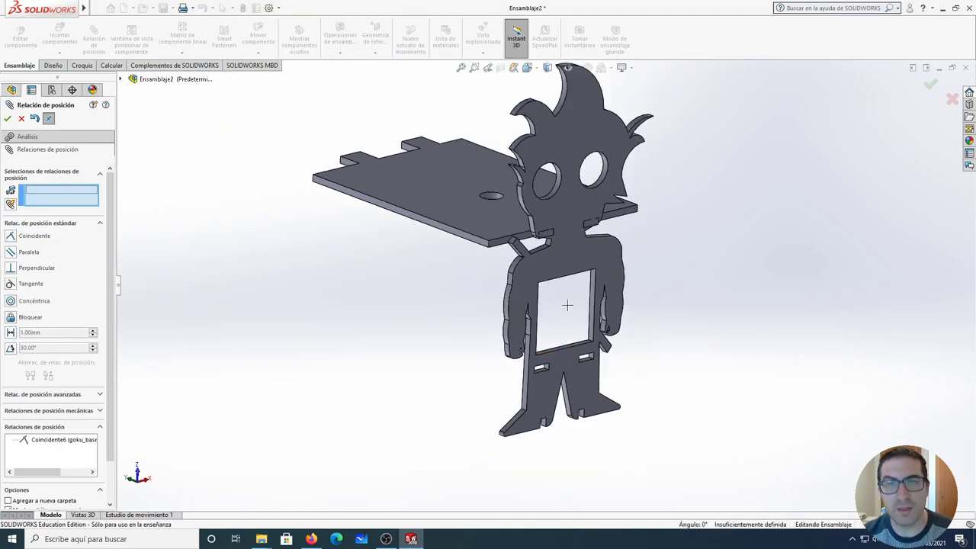
middle_drag(572, 283, 510, 305)
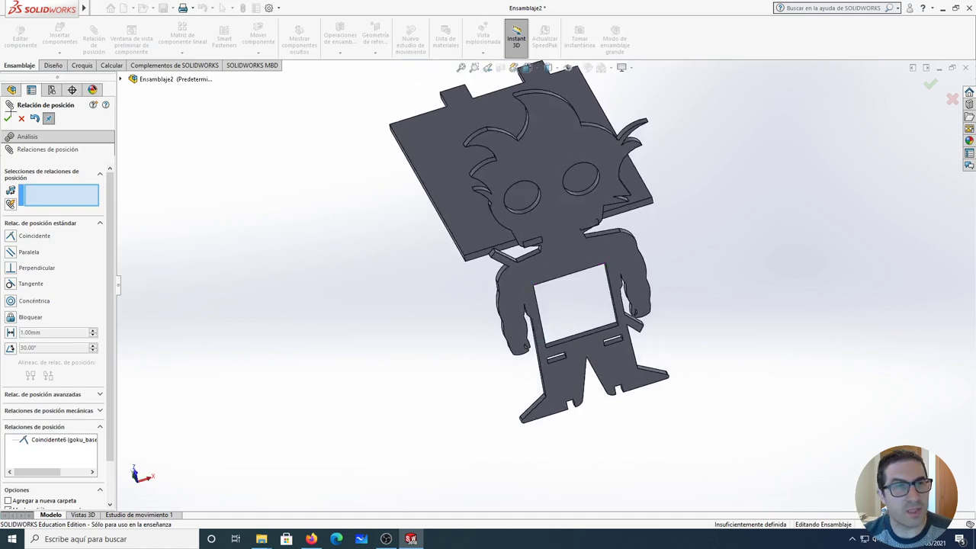
click(7, 118)
- Select the goku_base plate and orbit to see it behind the face plate
scroll(630, 328, up, 3)
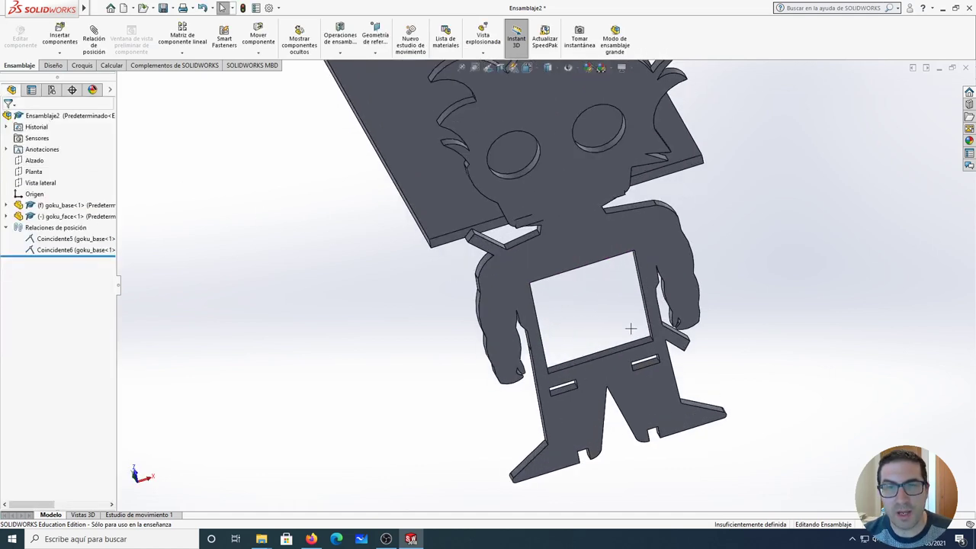
scroll(630, 328, down, 2)
middle_drag(574, 323, 470, 209)
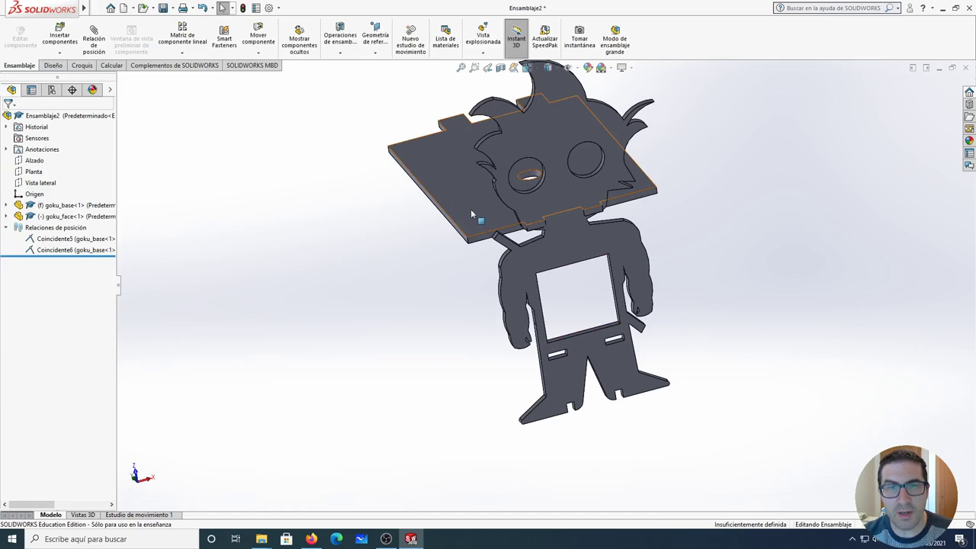
click(471, 209)
scroll(575, 373, up, 3)
middle_drag(576, 374, 532, 292)
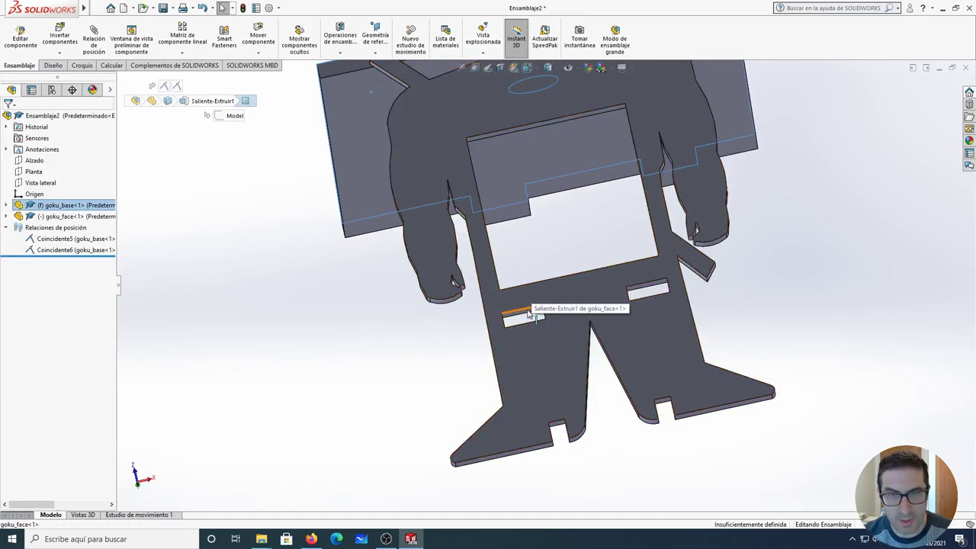
- Mate the face's slot to the base plate face with coincident mate Coincidente7
click(523, 315)
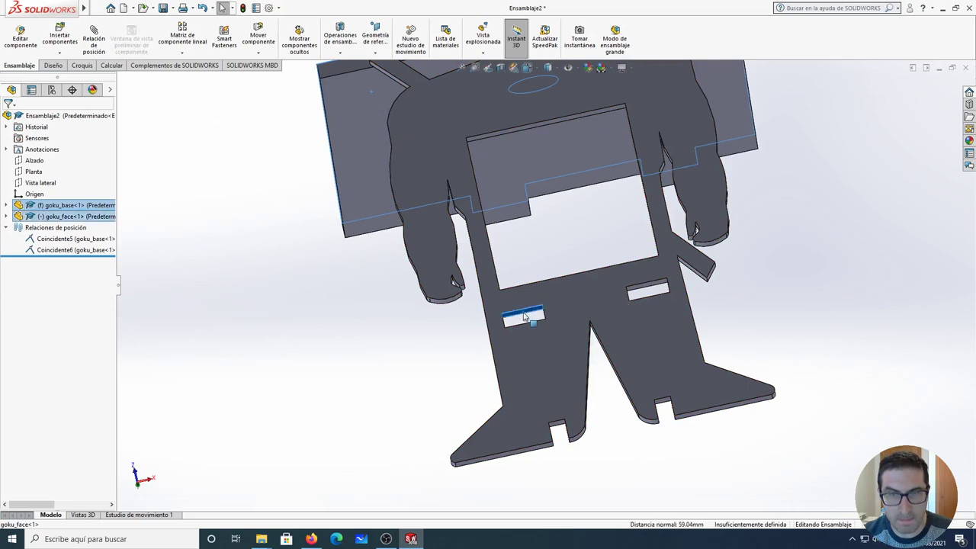
key(f)
middle_drag(564, 337, 626, 336)
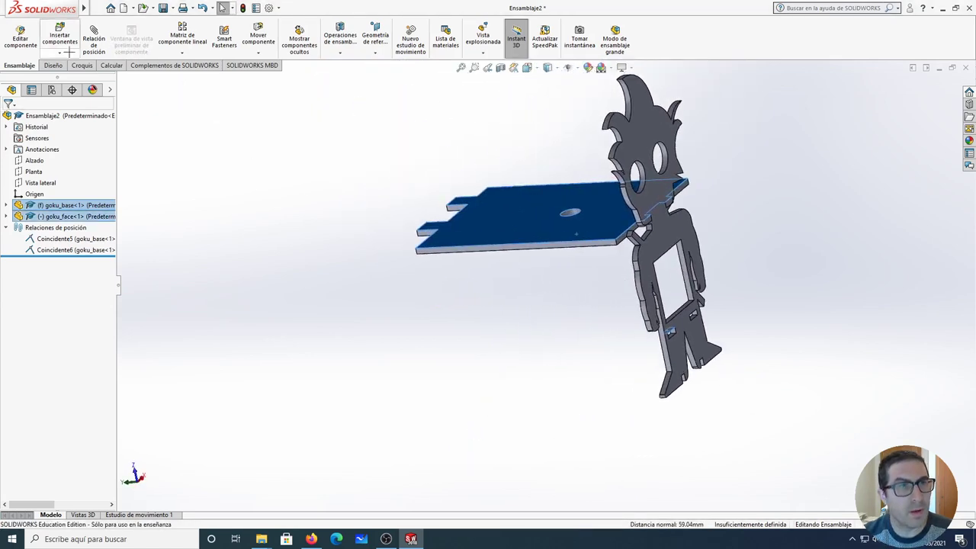
click(93, 39)
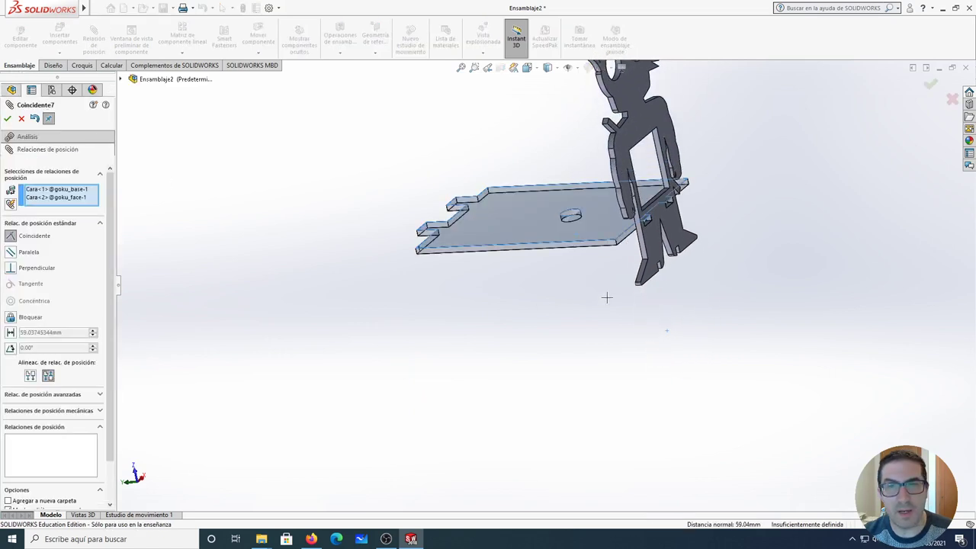
click(8, 119)
- Orbit to confirm the Goku face stands upright on the base, then close the mate PropertyManager
middle_drag(394, 229, 509, 288)
scroll(519, 253, down, 4)
scroll(519, 253, up, 3)
middle_drag(519, 254, 488, 287)
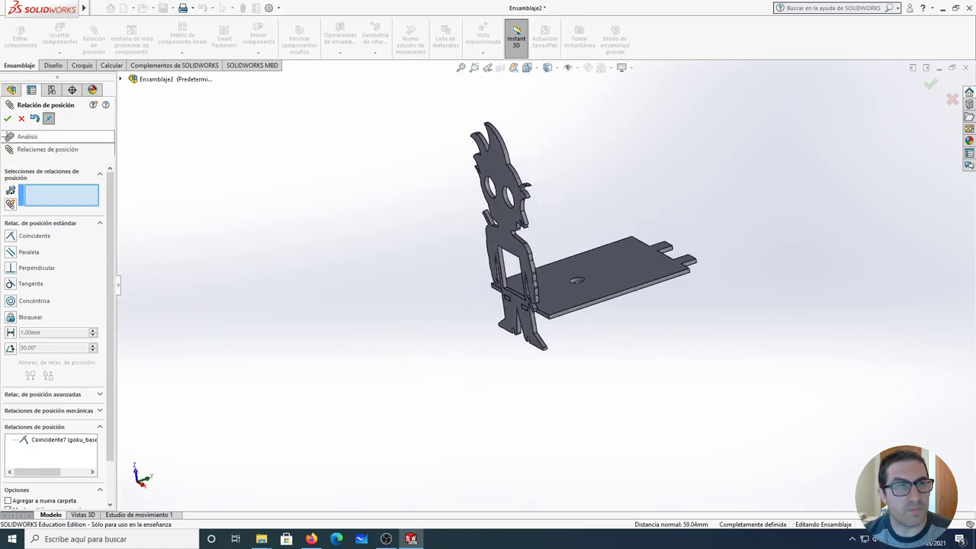
click(7, 118)
middle_drag(512, 319, 543, 299)
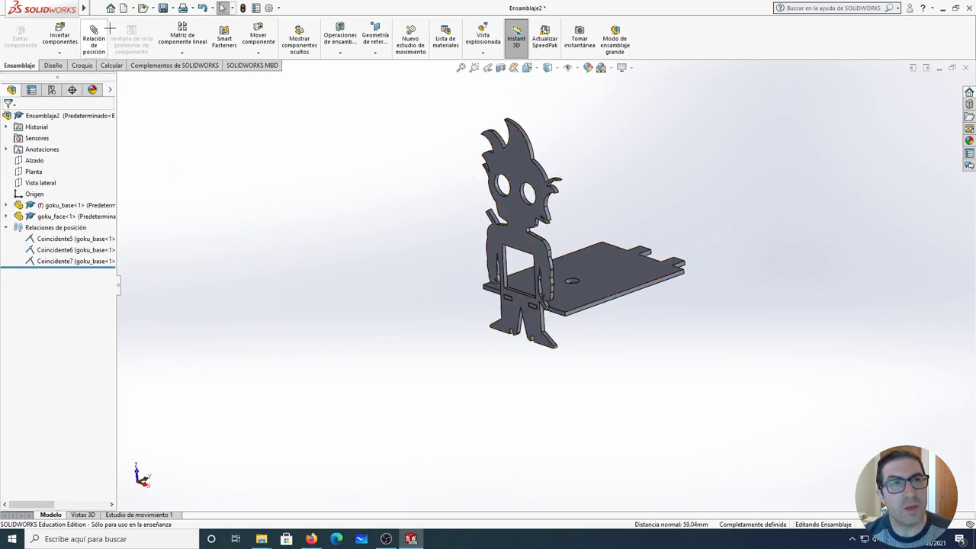
- Open Ensamblaje_Shield_NANO.SLDASM from DYOR_DXF_SolidWorks > Solidworks > Electronics > nano-shield-expansion-board
click(143, 7)
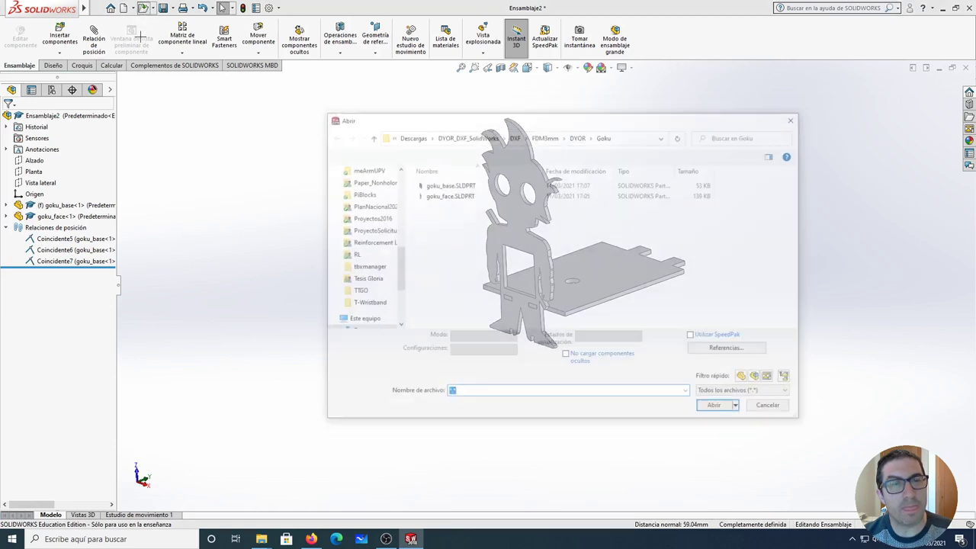
click(489, 136)
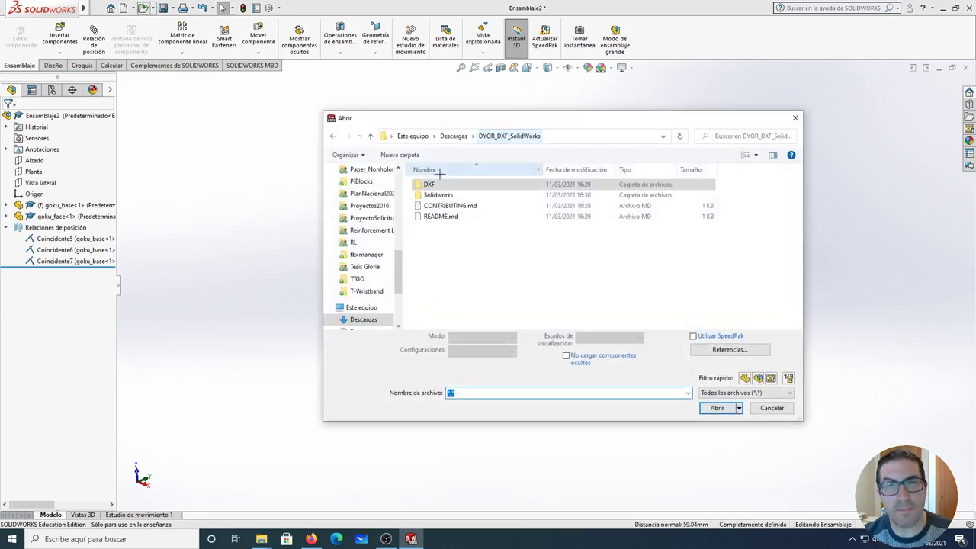
double_click(433, 196)
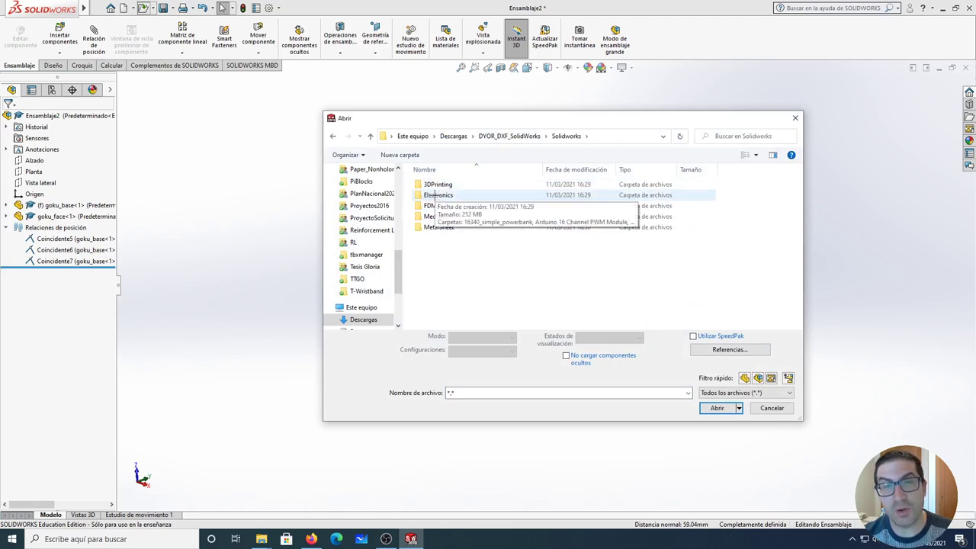
double_click(424, 196)
scroll(449, 263, down, 5)
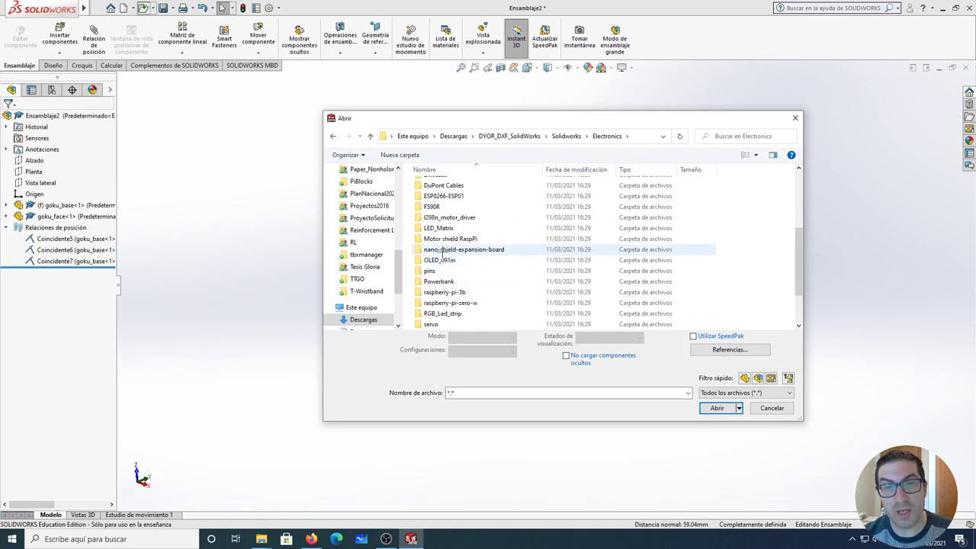
double_click(442, 249)
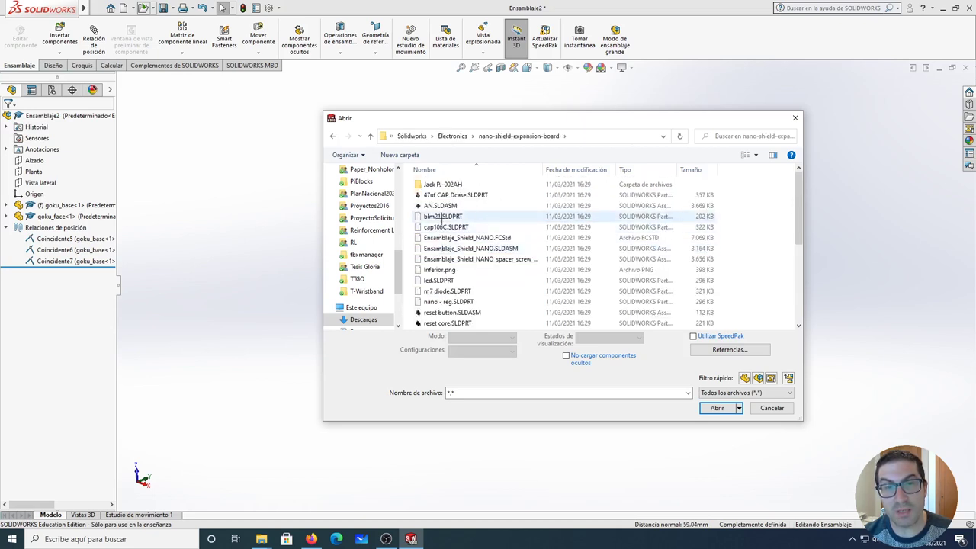
double_click(446, 250)
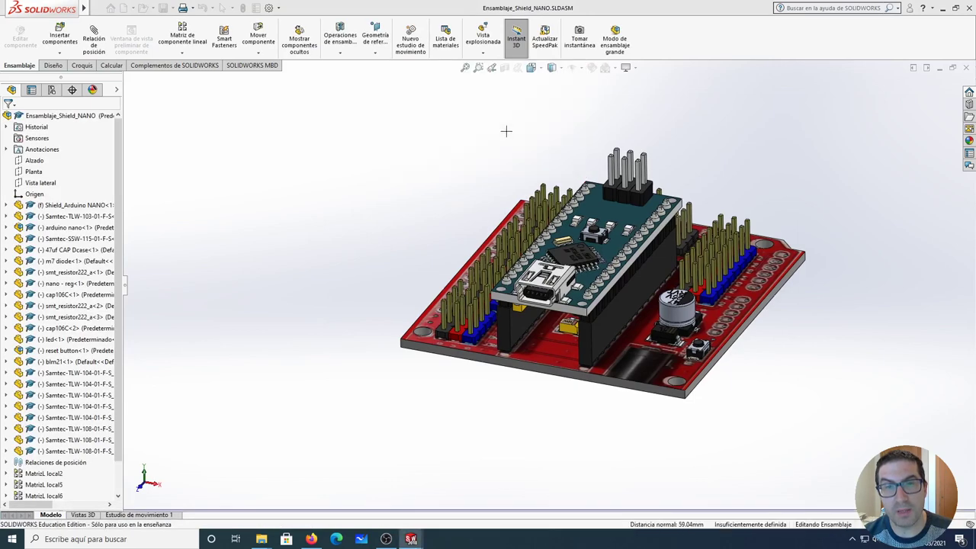
- Back in Ensamblaje2, insert Ensamblaje_Shield_NANO beside the base plate's right end
click(940, 68)
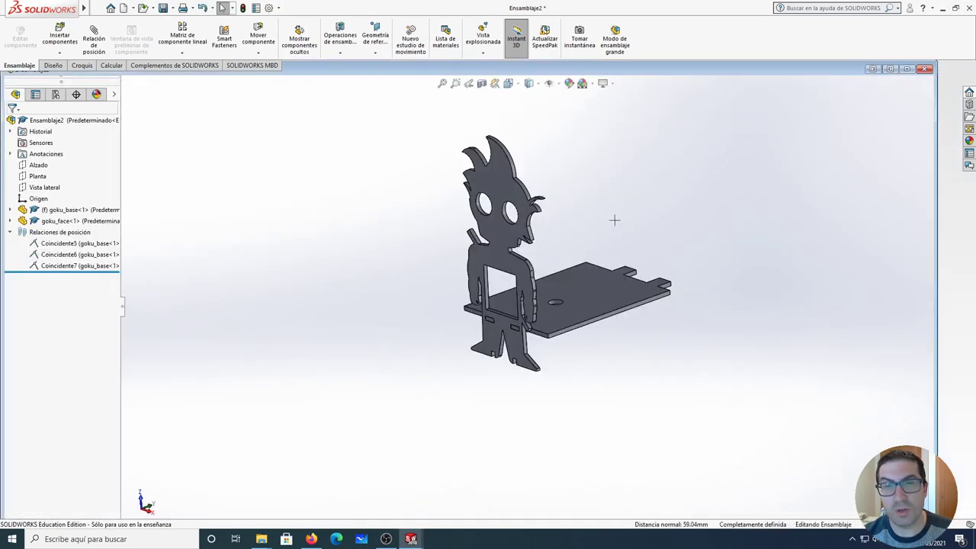
click(55, 42)
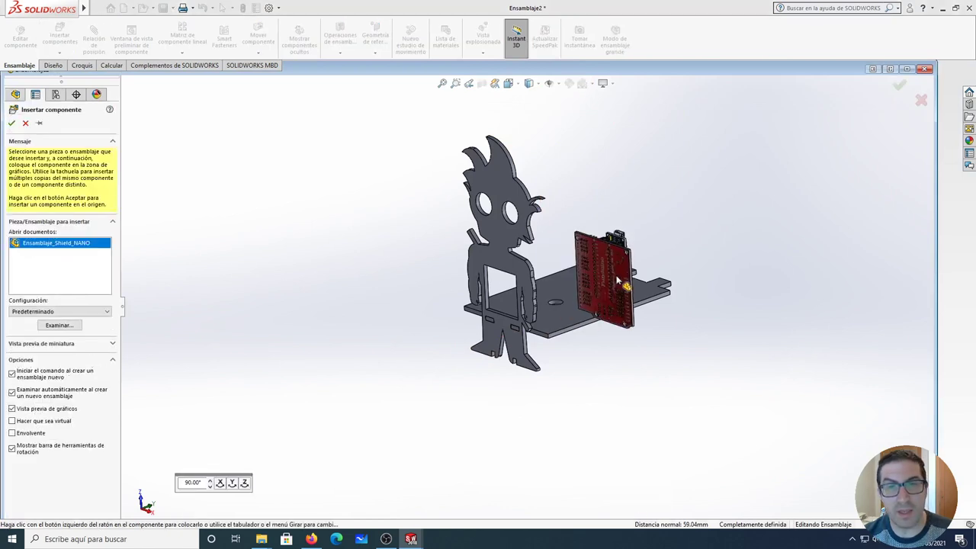
click(639, 280)
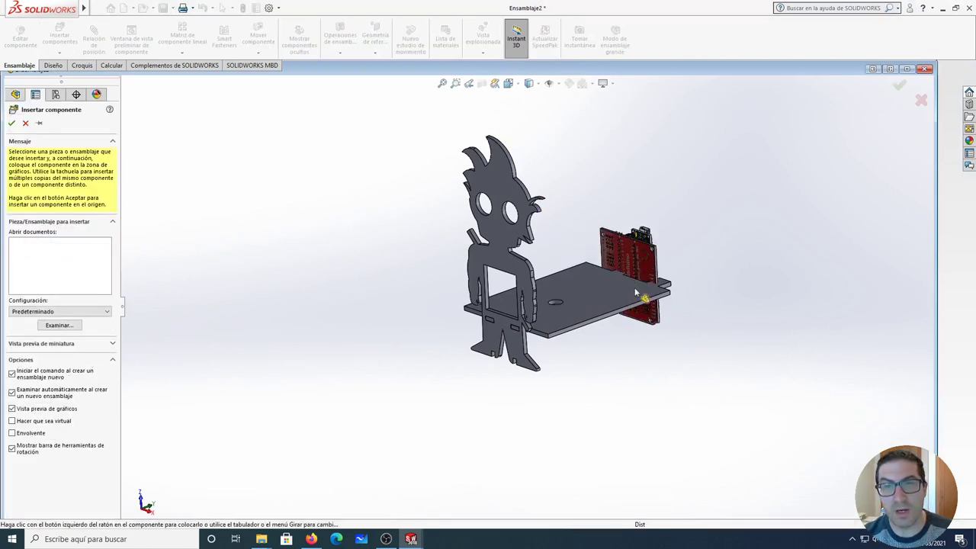
middle_drag(631, 303, 612, 287)
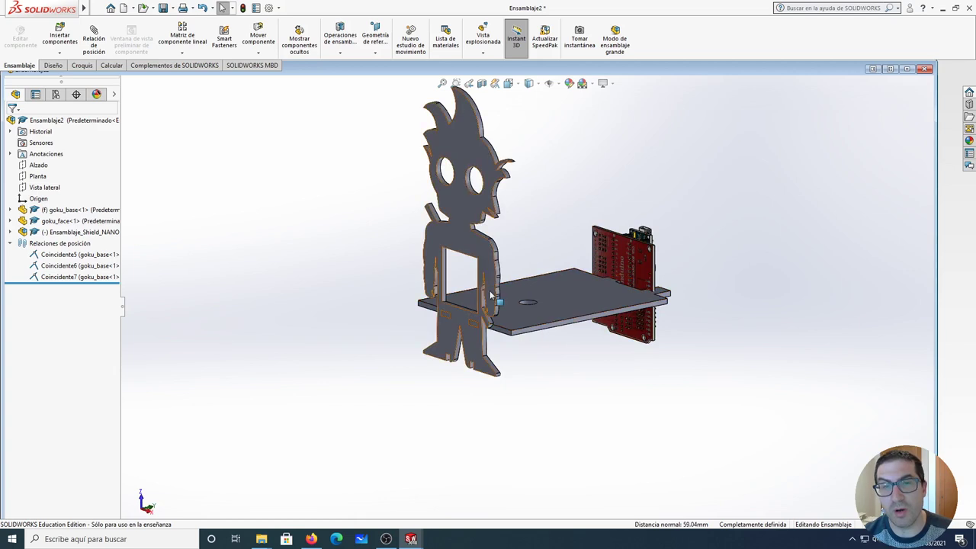
scroll(461, 265, down, 2)
scroll(461, 265, up, 2)
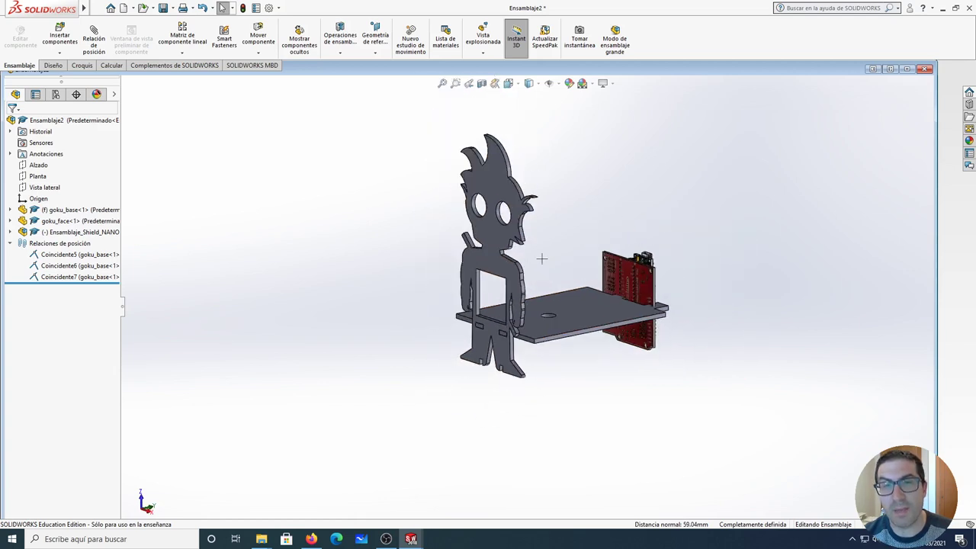